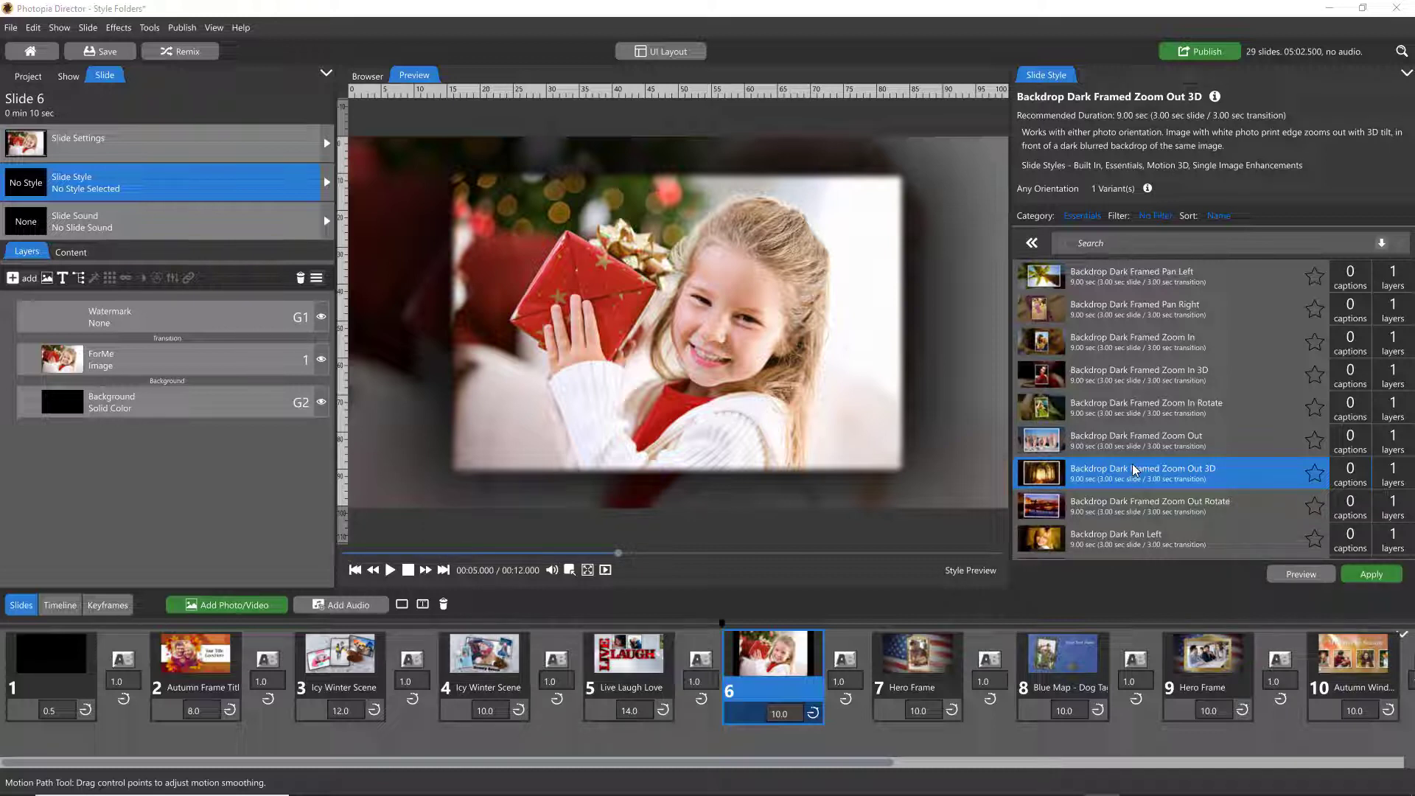
Apply Backdrop Dark Framed Zoom Out 3D to slide 6, preview it, and select its Image layer
click(1373, 575)
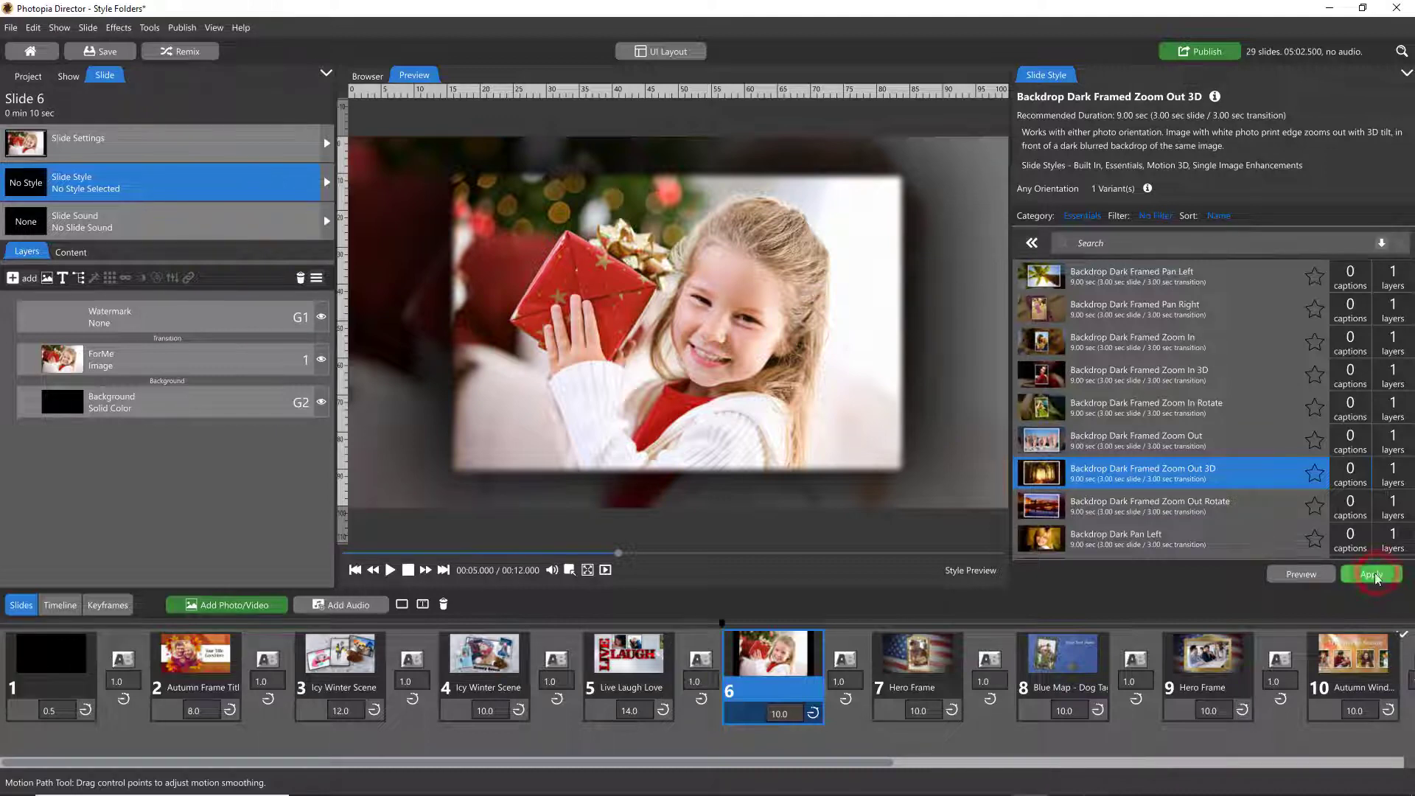
click(764, 630)
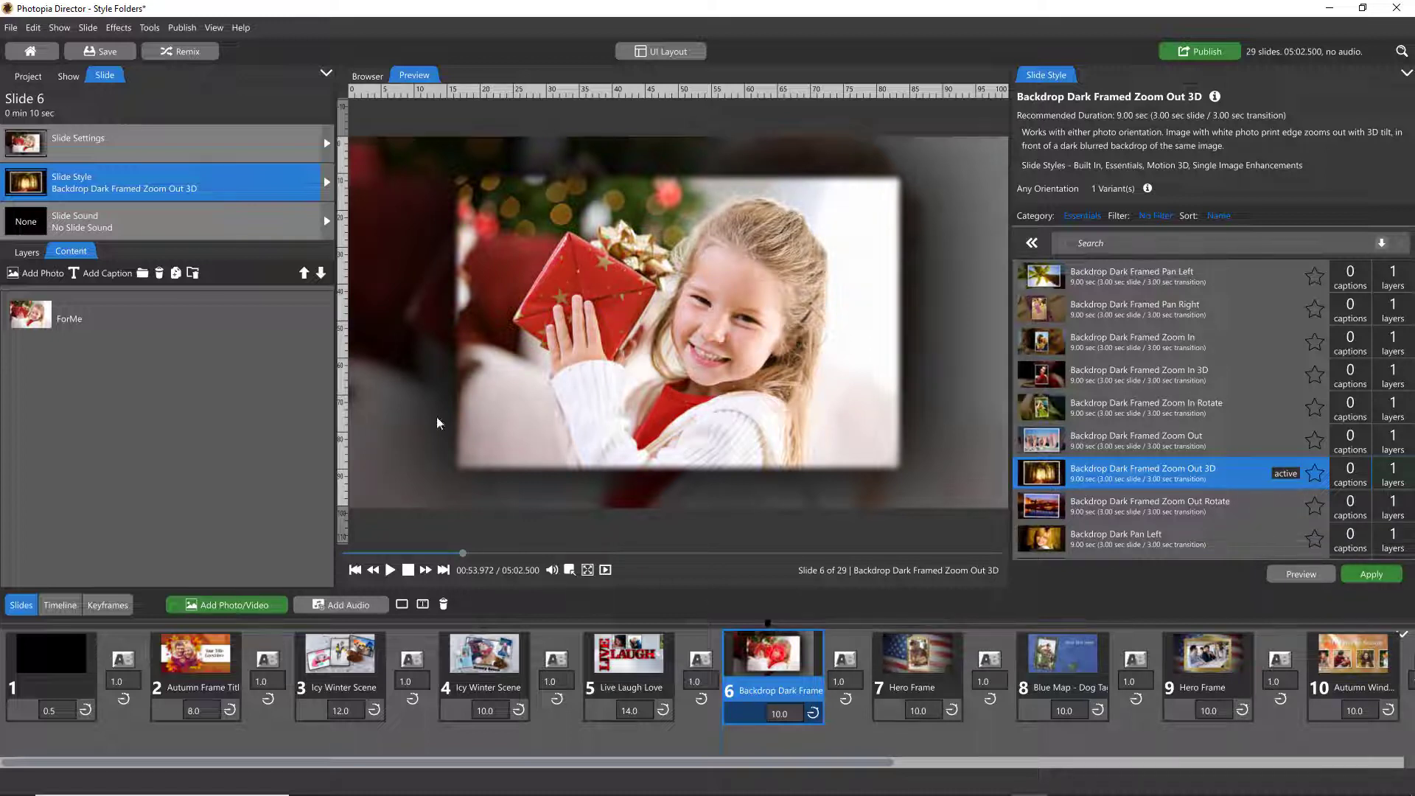
click(40, 249)
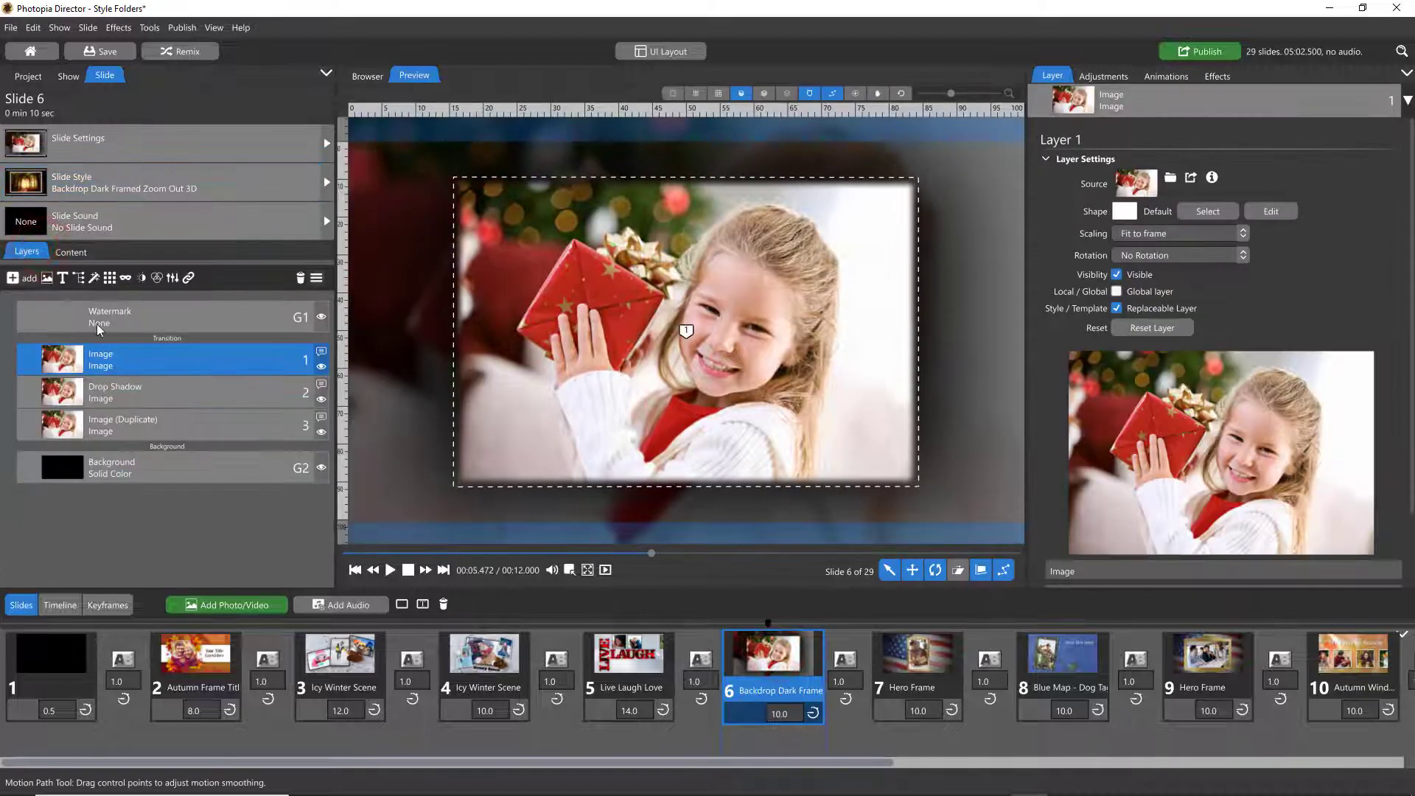
click(132, 365)
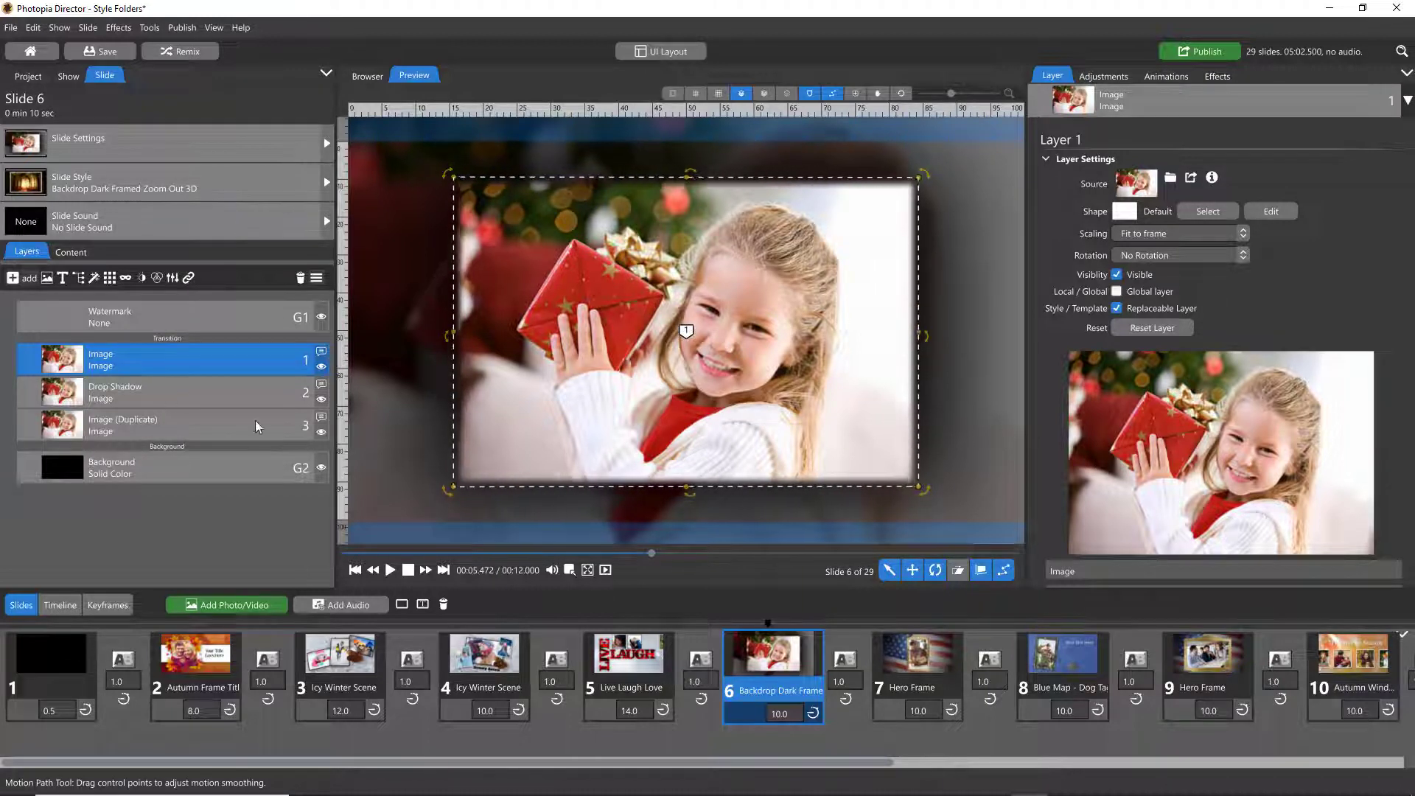
click(749, 630)
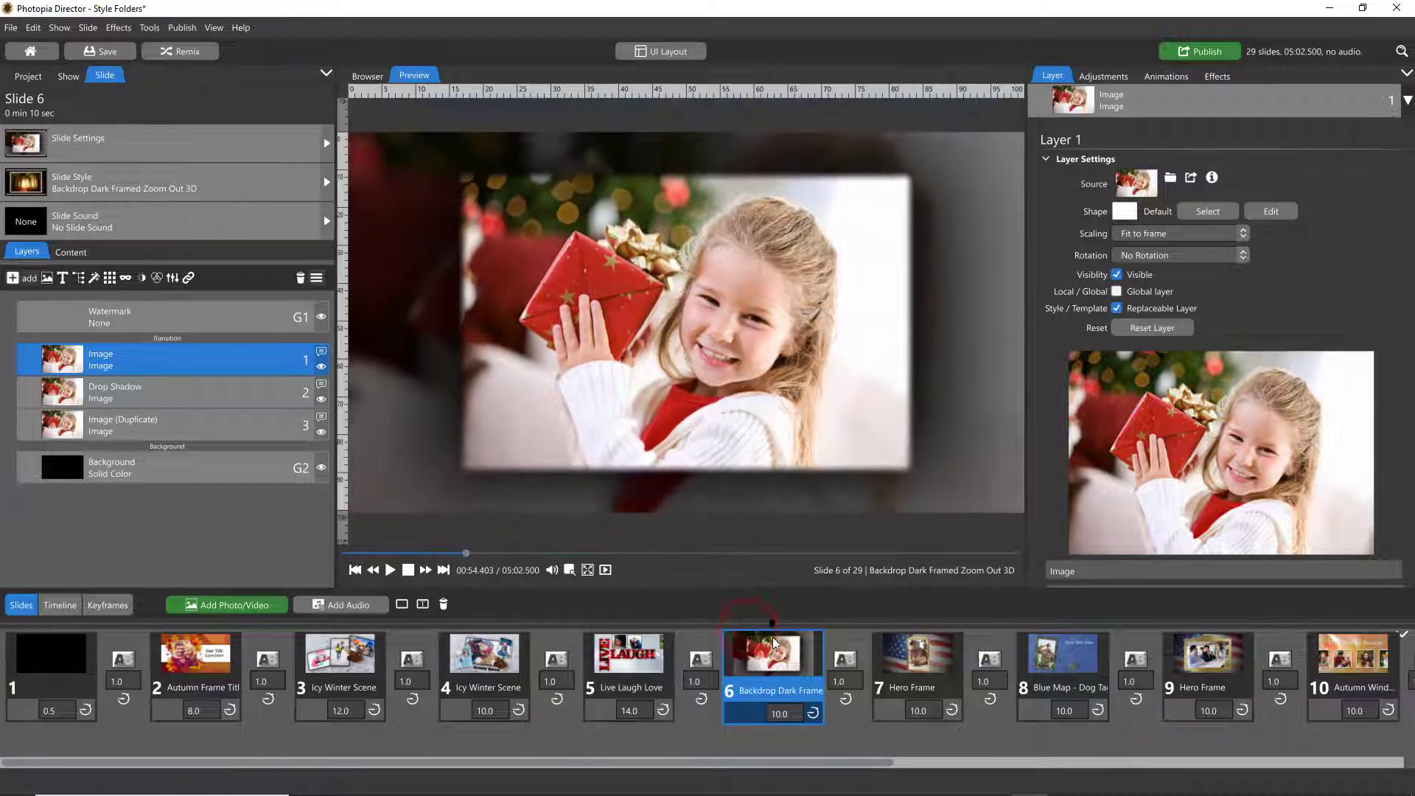
Delete the Drop Shadow layer and reselect the main Image layer
click(179, 395)
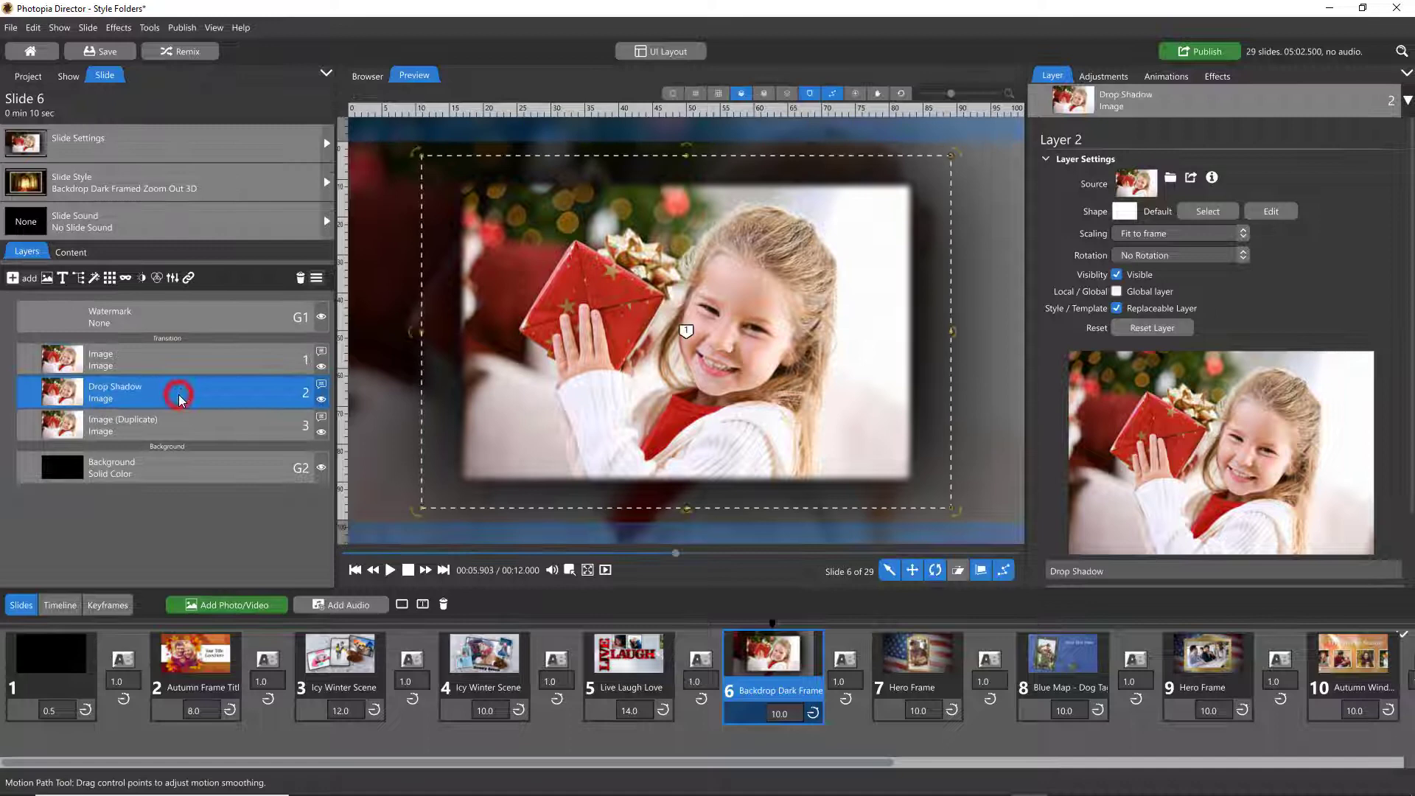
click(300, 278)
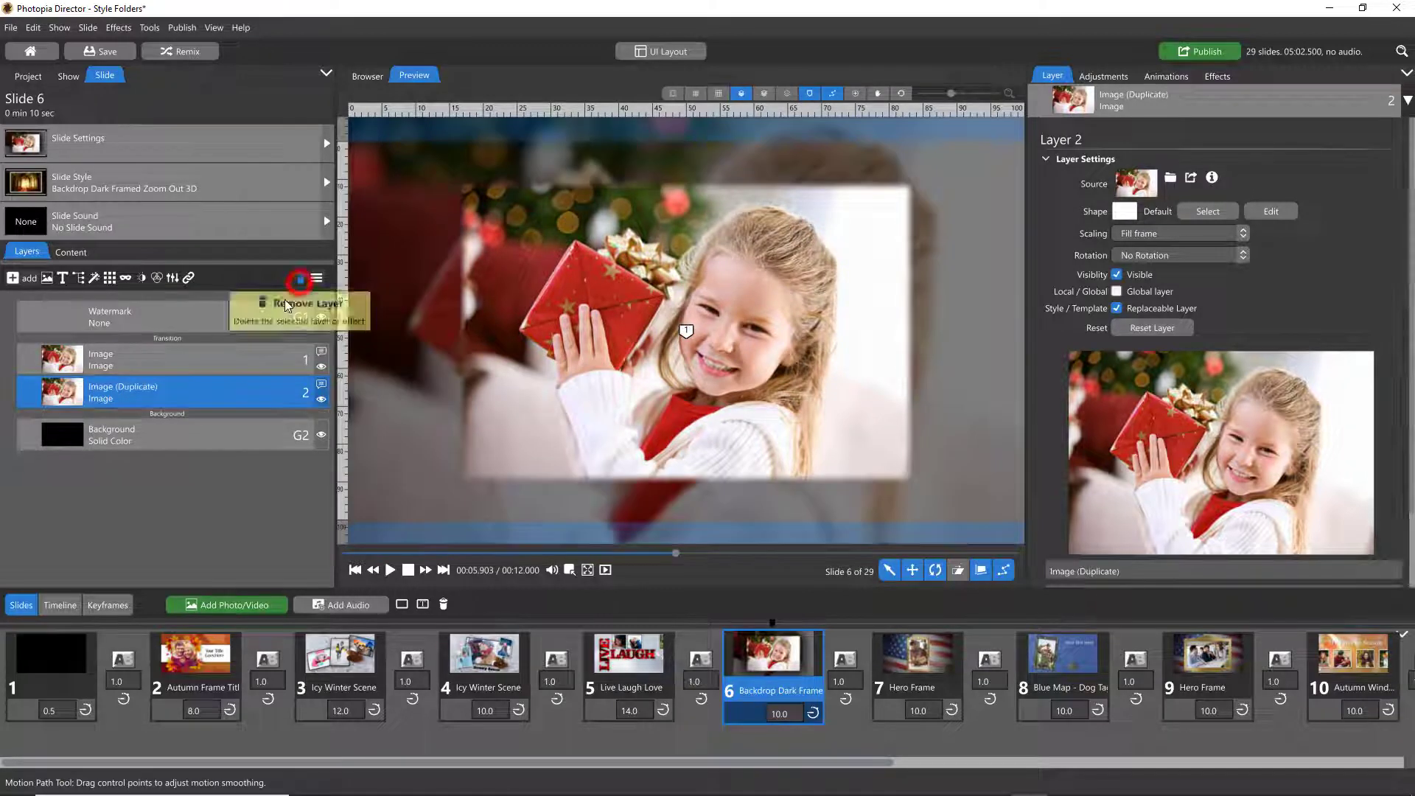
click(238, 359)
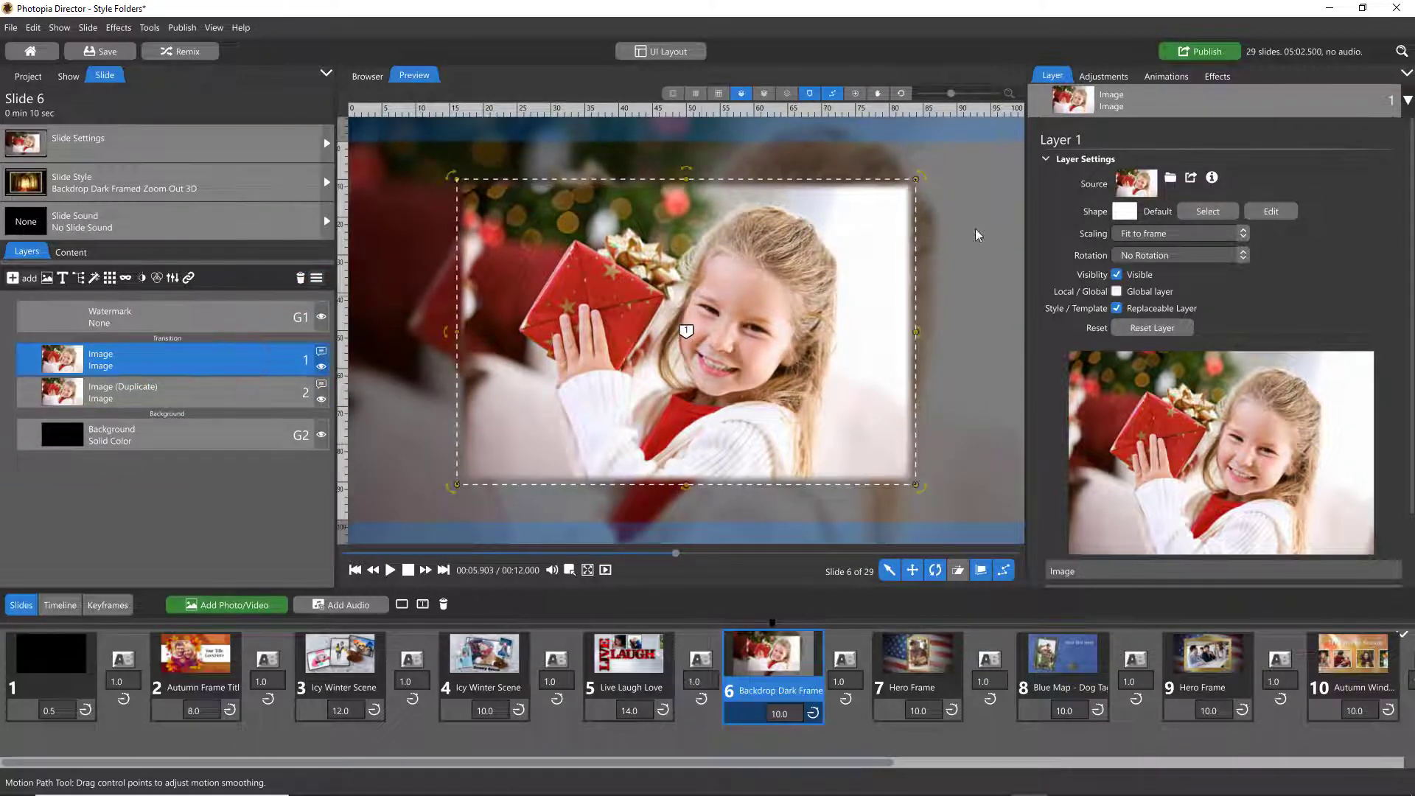
Enable the Image layer's shadow with X 13, Y 17, blur 39 and opacity 41
click(1103, 75)
scroll(1228, 476, down, 4)
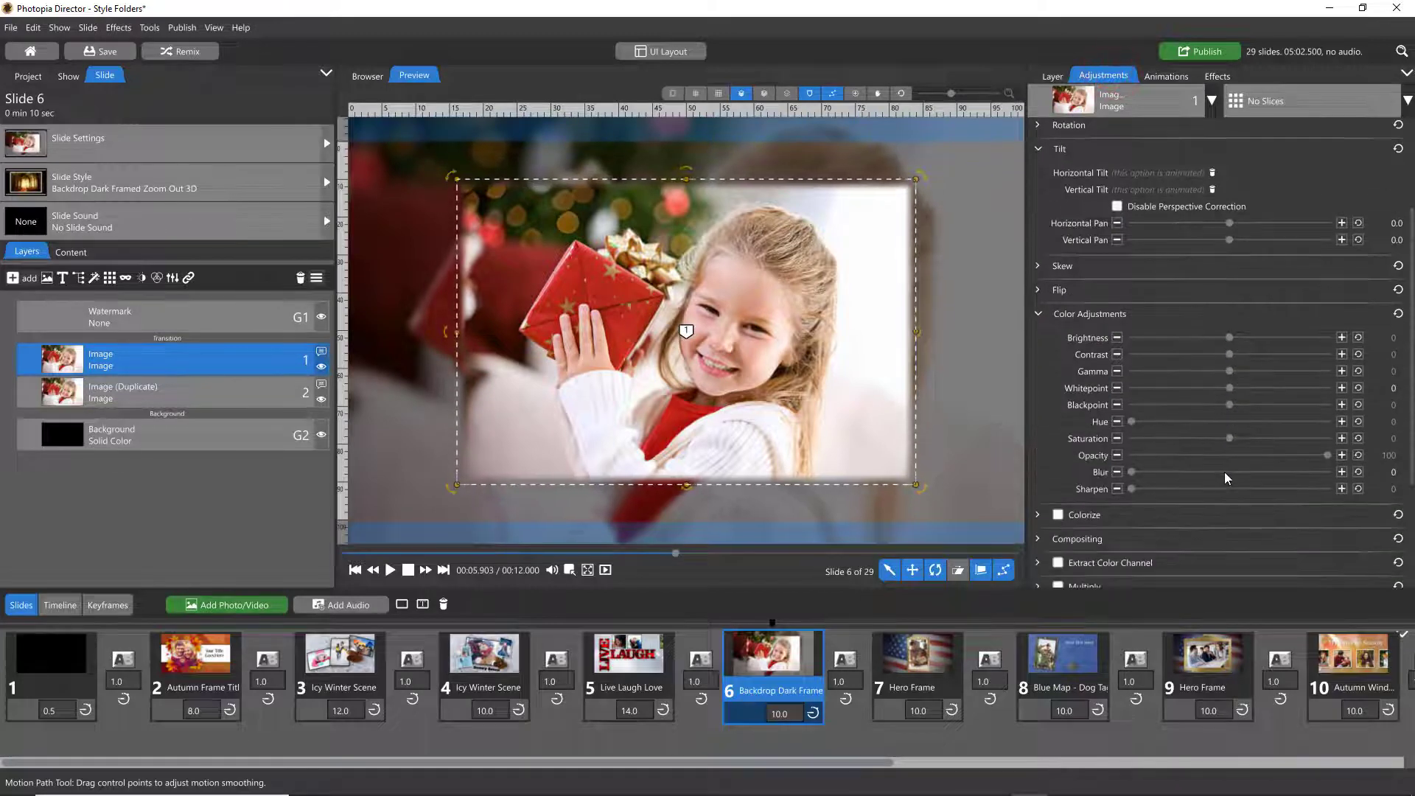
scroll(1224, 472, down, 1)
scroll(1212, 479, down, 2)
click(1060, 460)
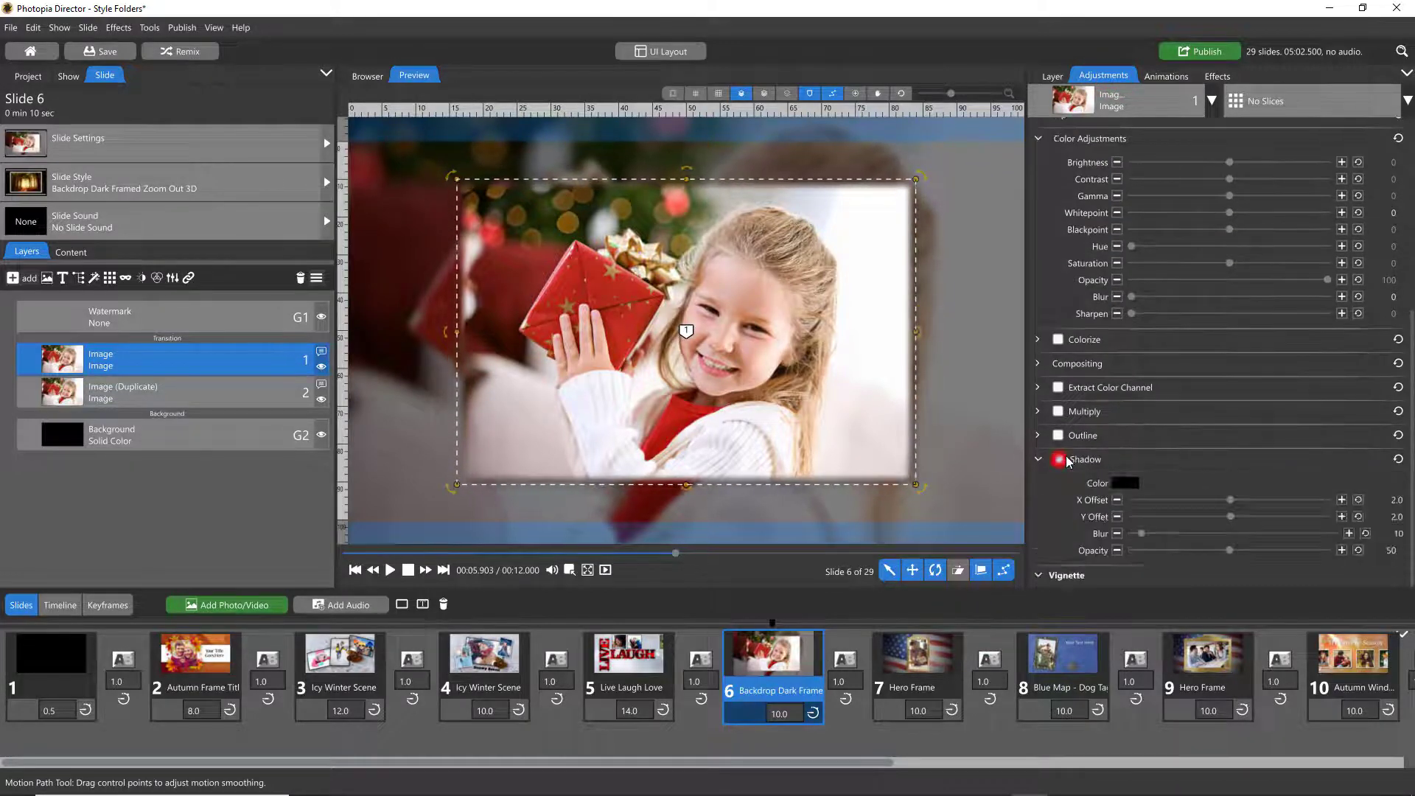
scroll(1134, 449, down, 1)
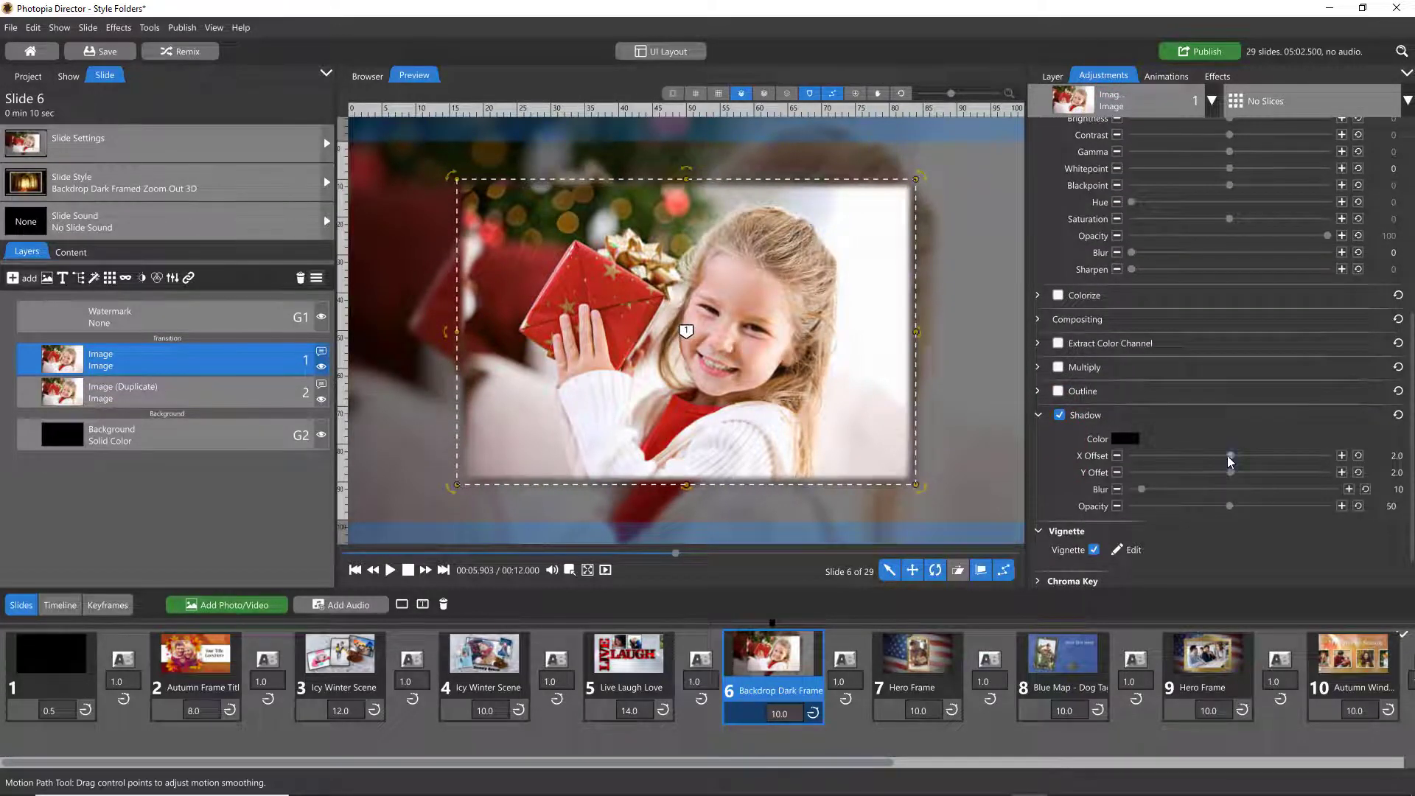
drag(1228, 455, 1244, 472)
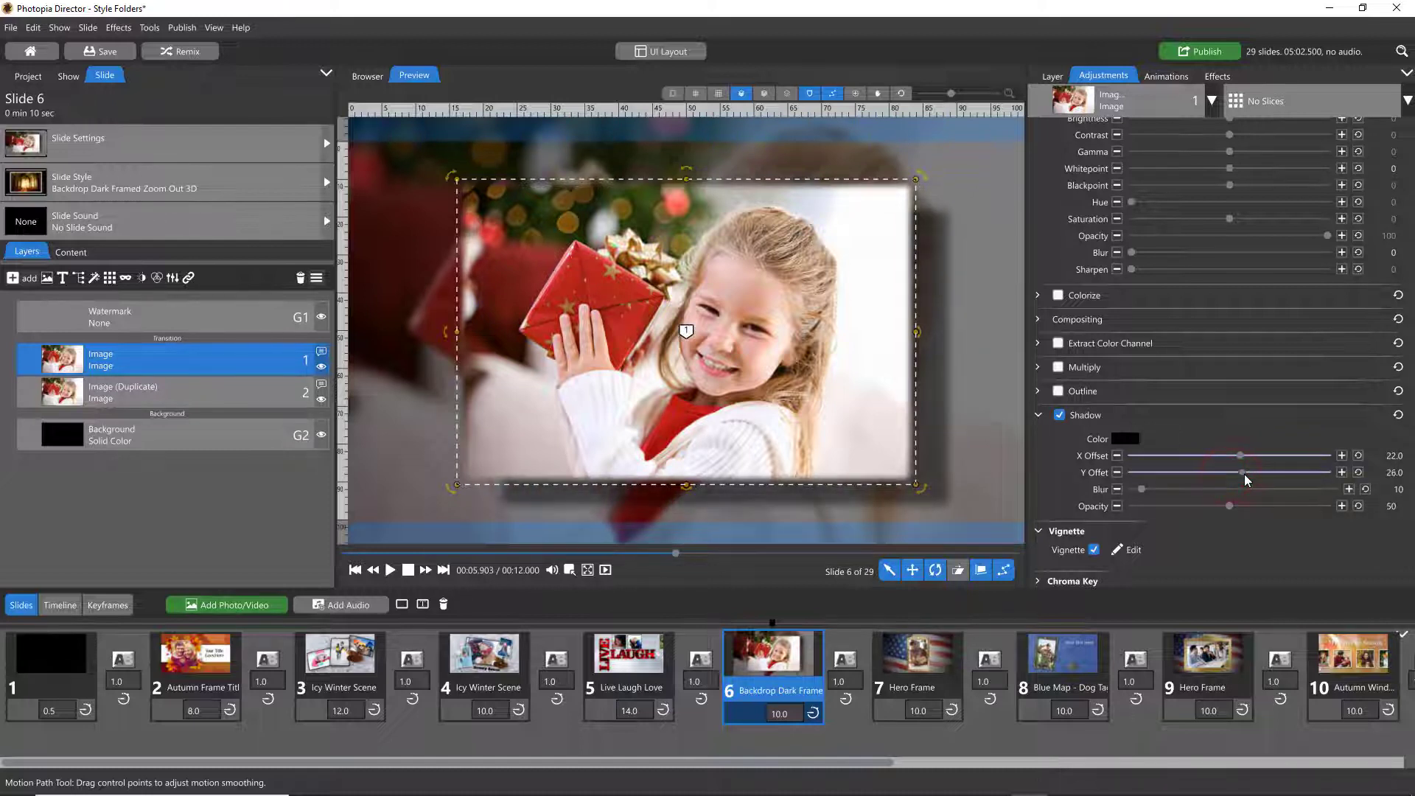
drag(1142, 489, 1172, 489)
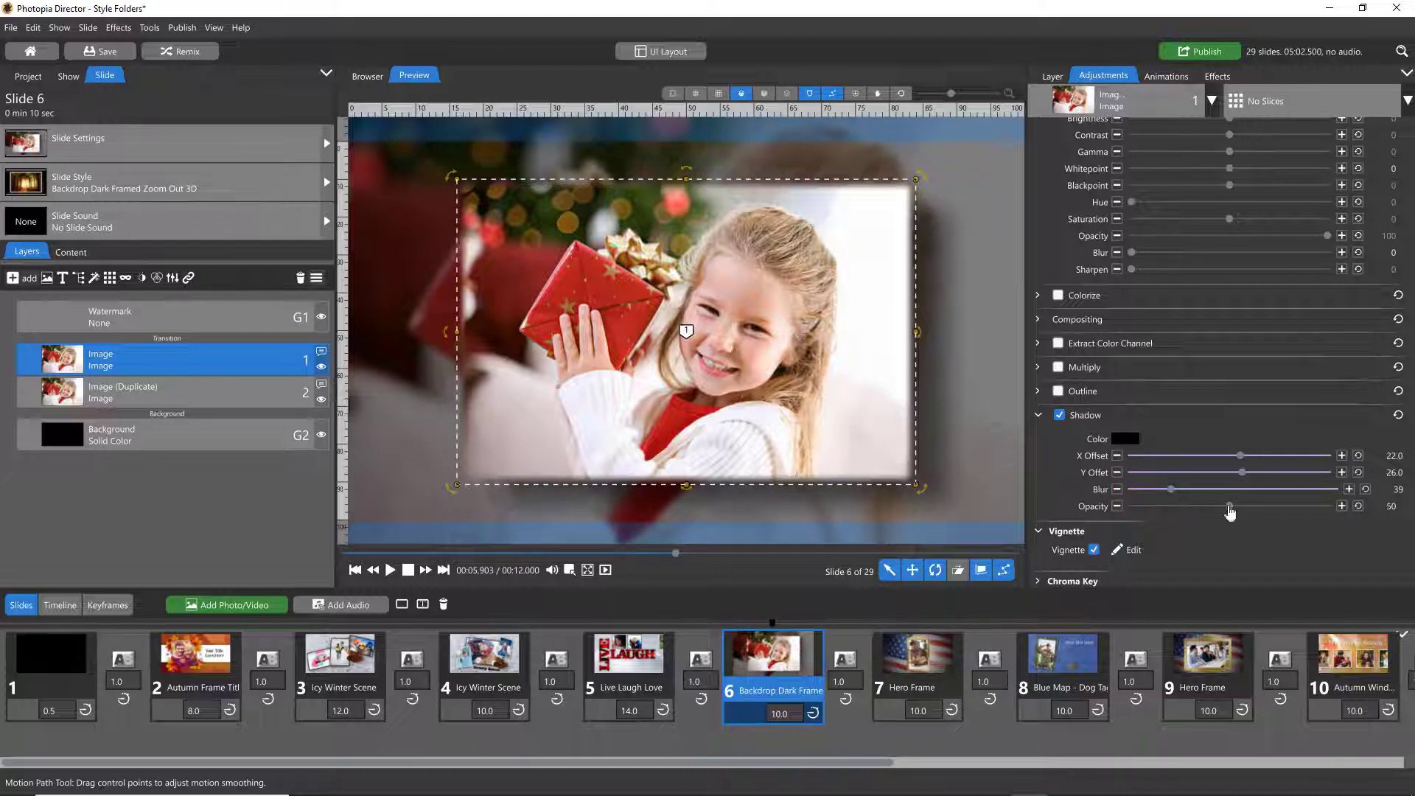
drag(1229, 506, 1212, 506)
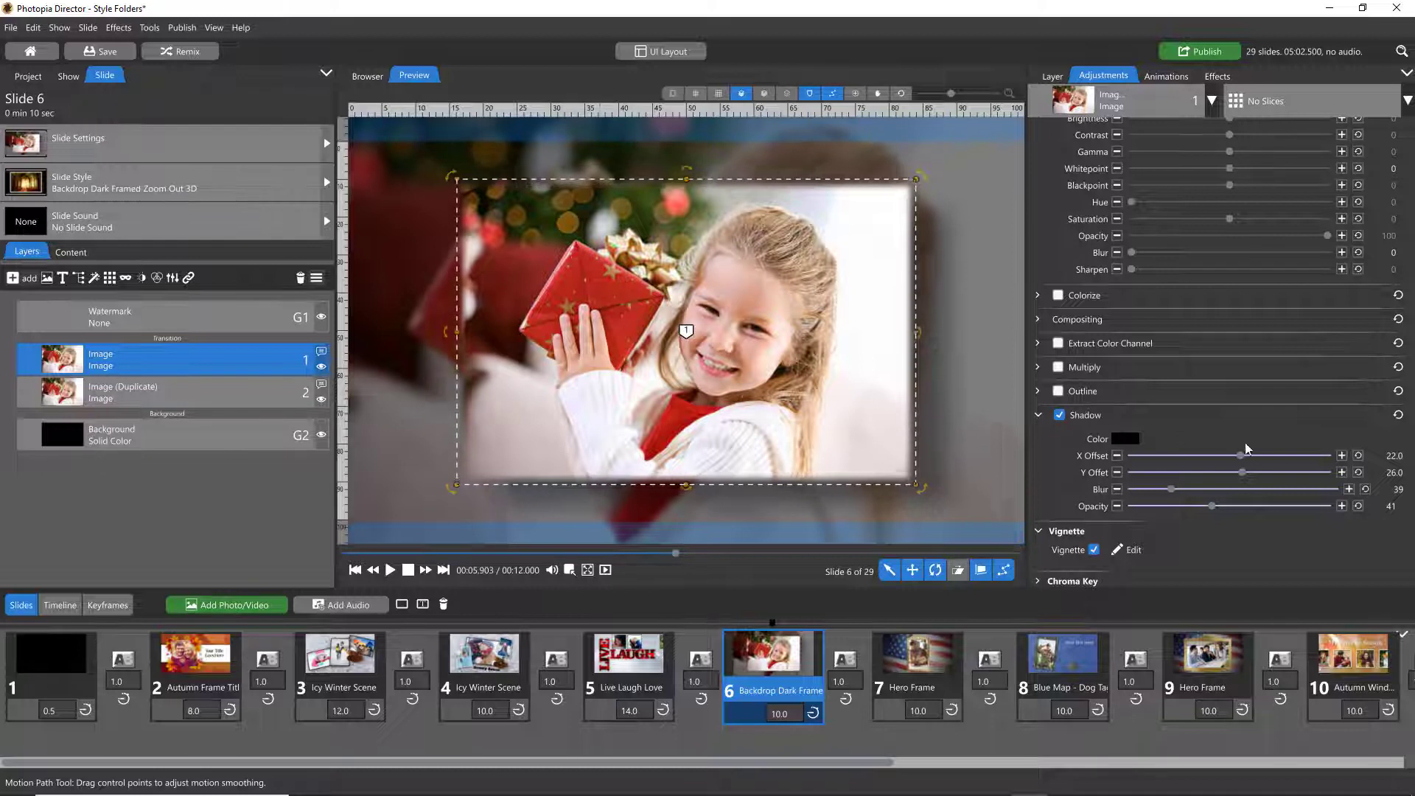
drag(1238, 457, 1239, 473)
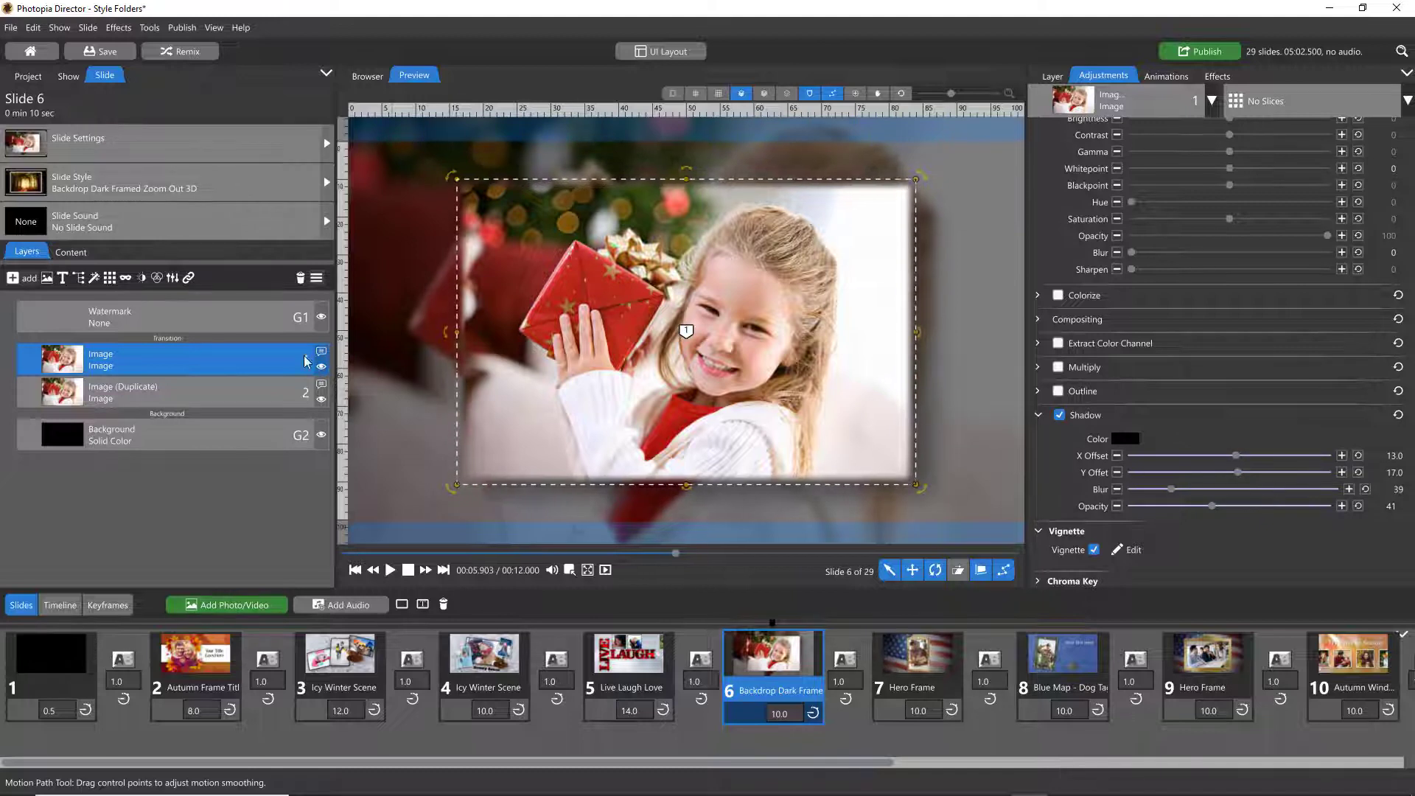
Enter 'Your Image' as the ForMe photo's description, then return to the Layers list
click(73, 254)
click(81, 315)
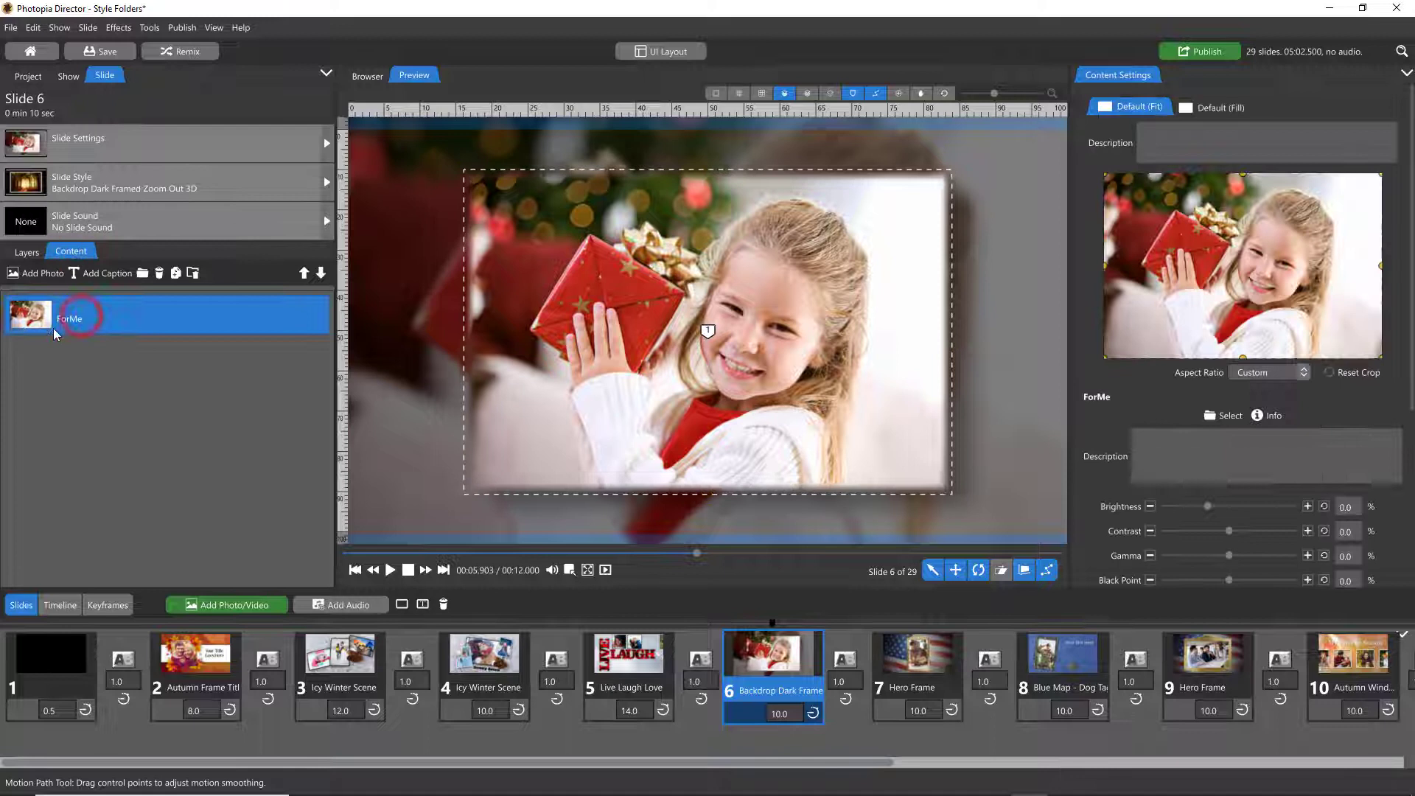
click(1201, 465)
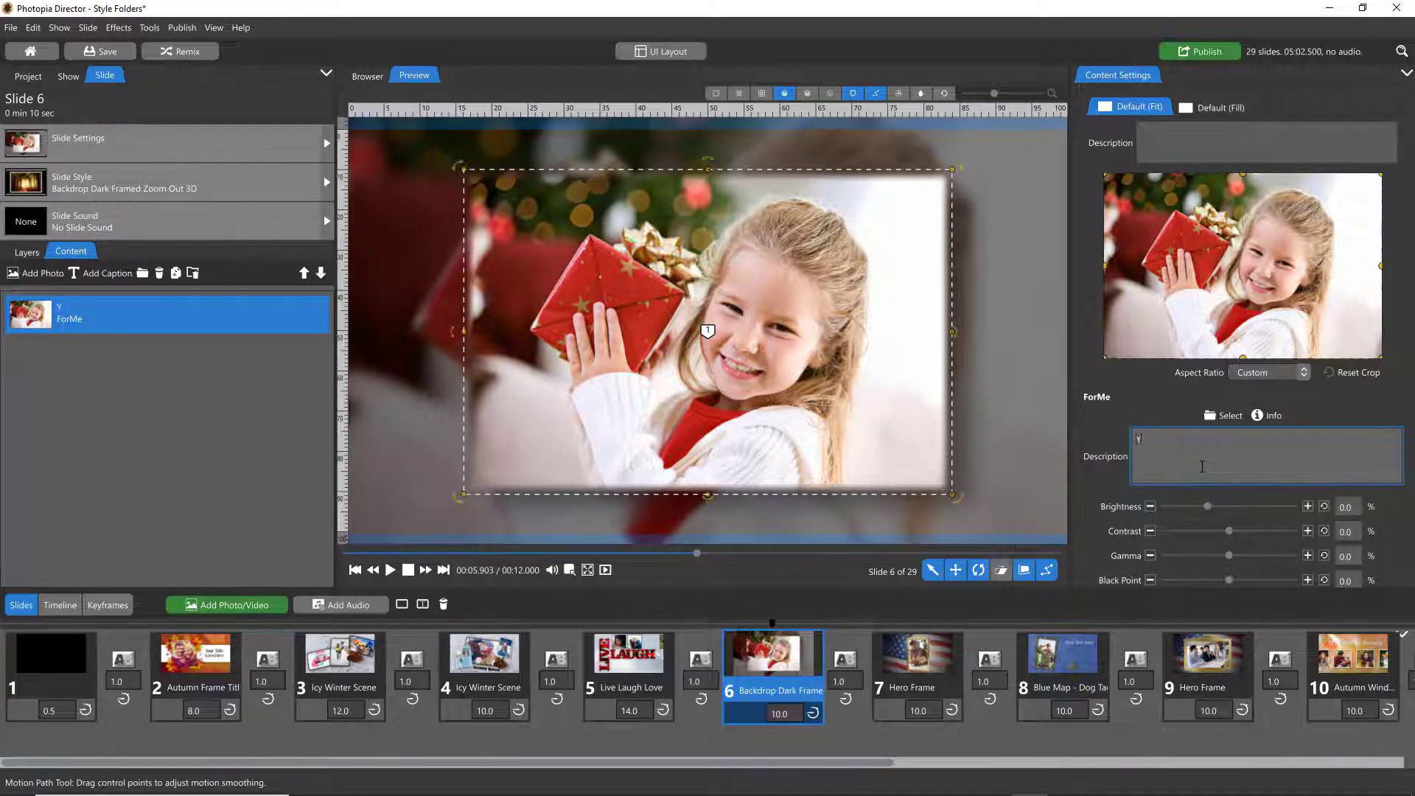
text(Your Image)
click(27, 251)
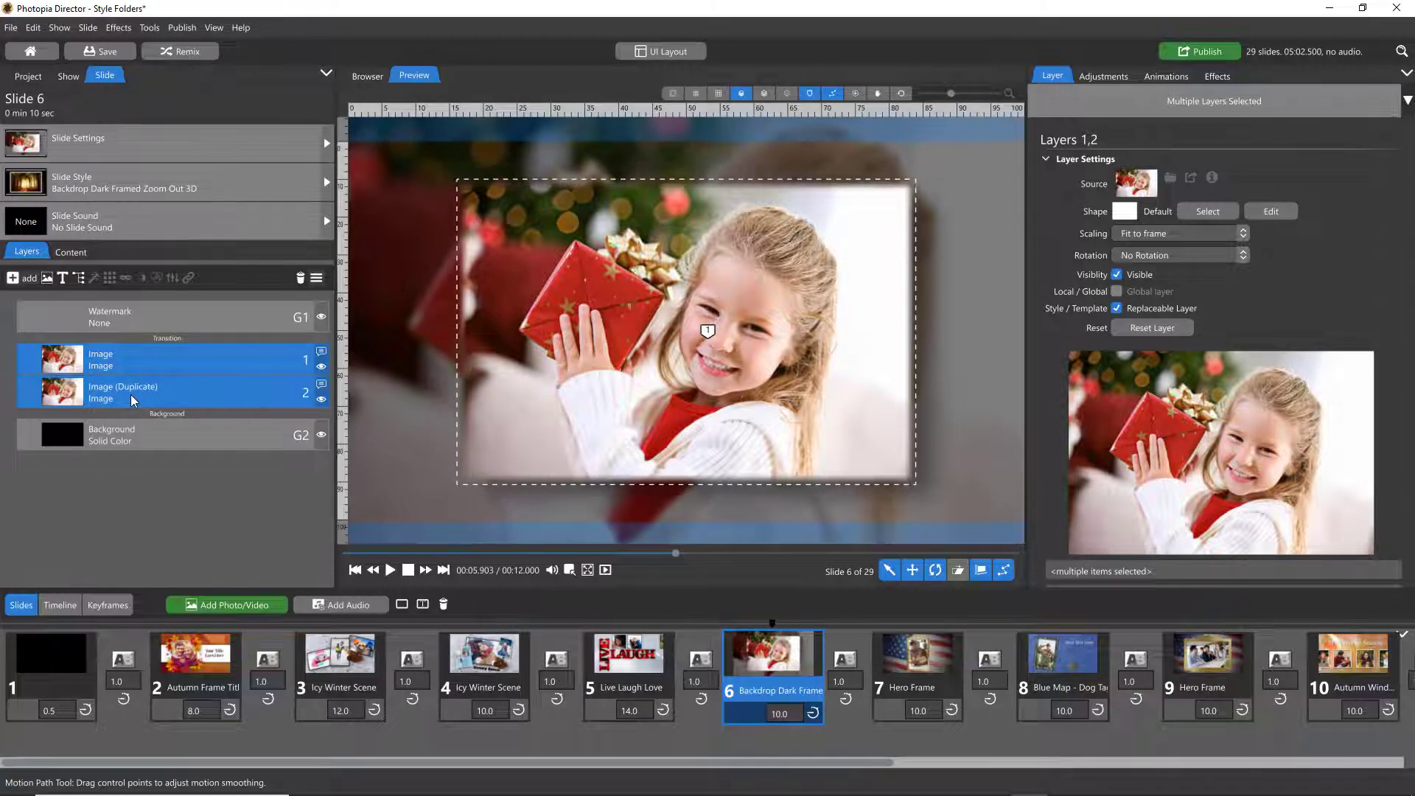
click(87, 253)
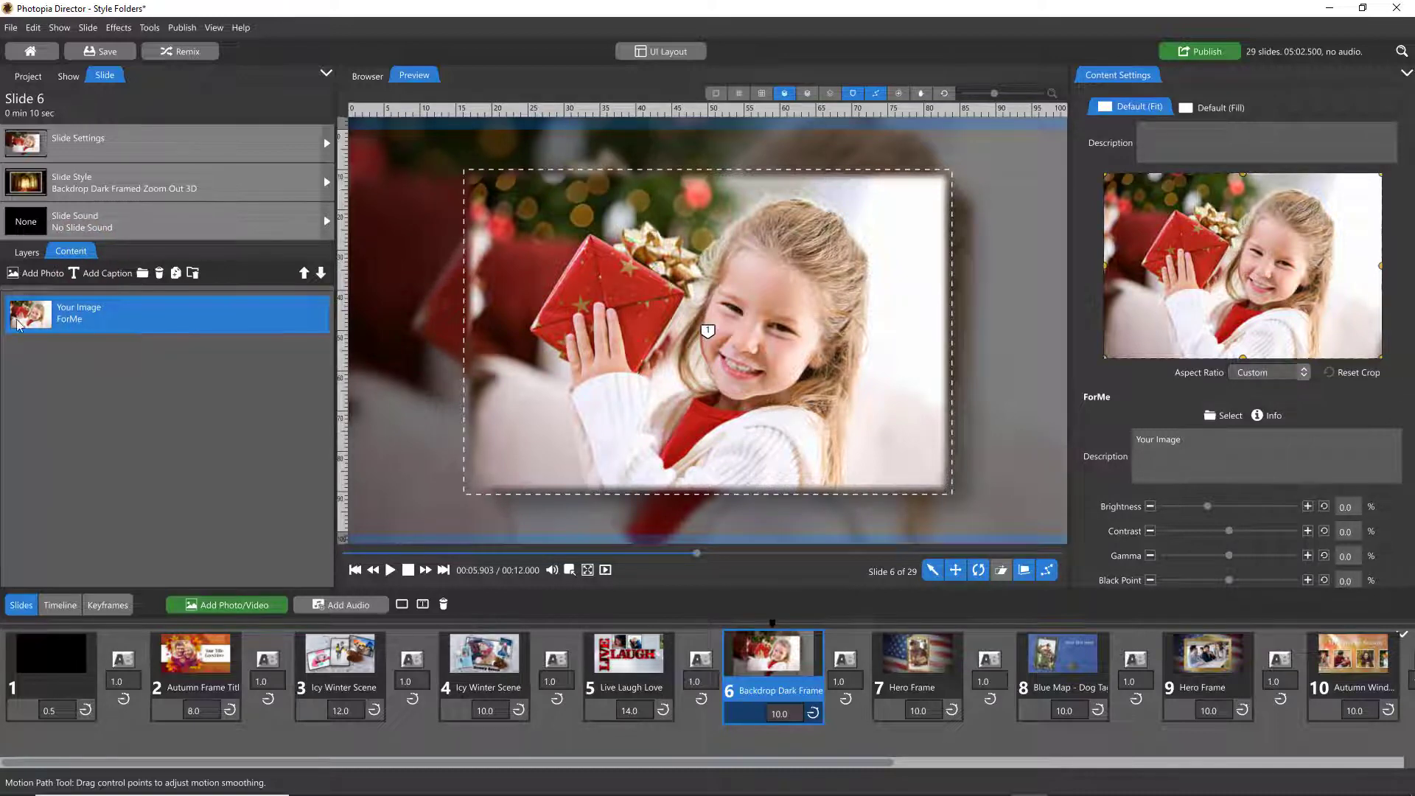
click(30, 252)
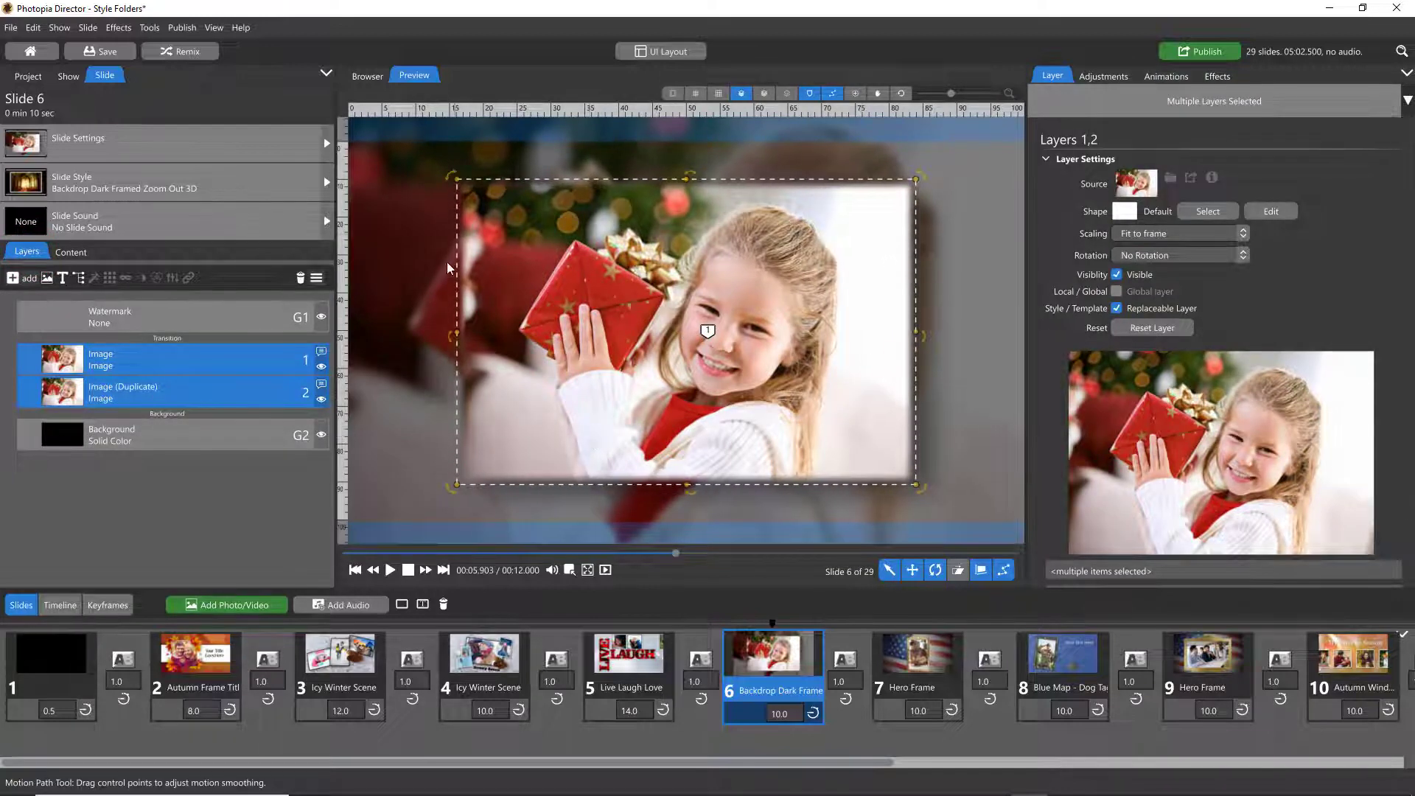
Turn off the vignette and give the Image layer a square-cornered outline of size 6
click(232, 366)
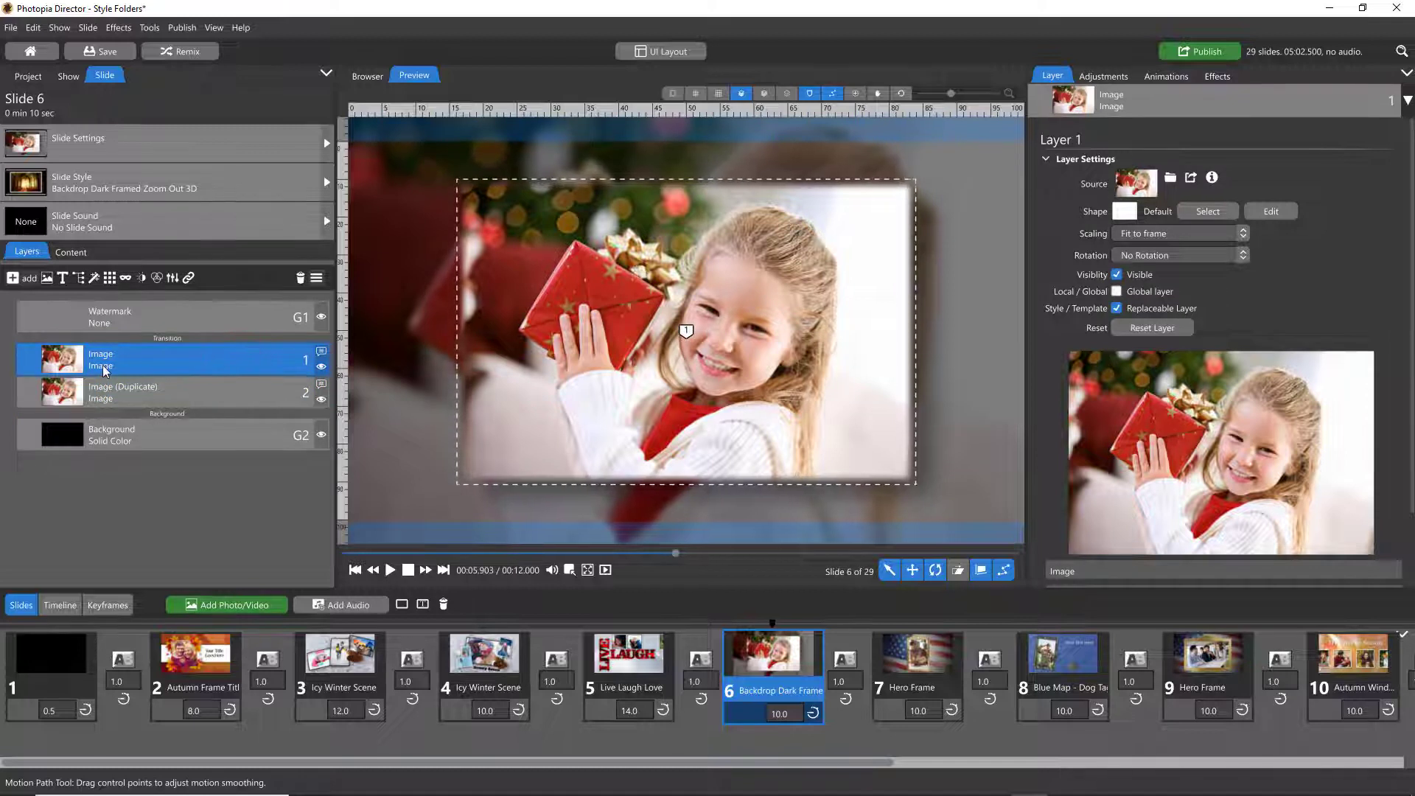
click(1103, 76)
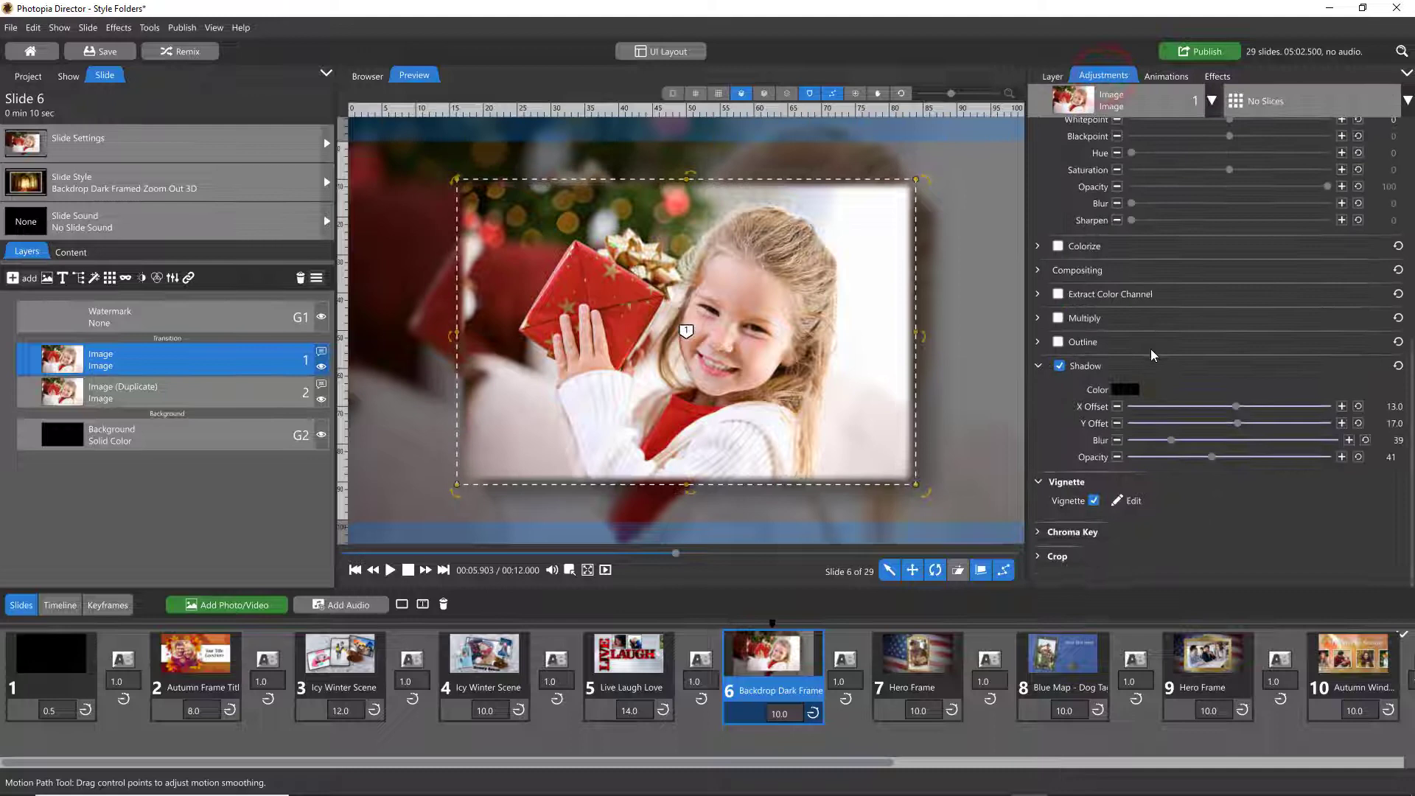
click(1093, 501)
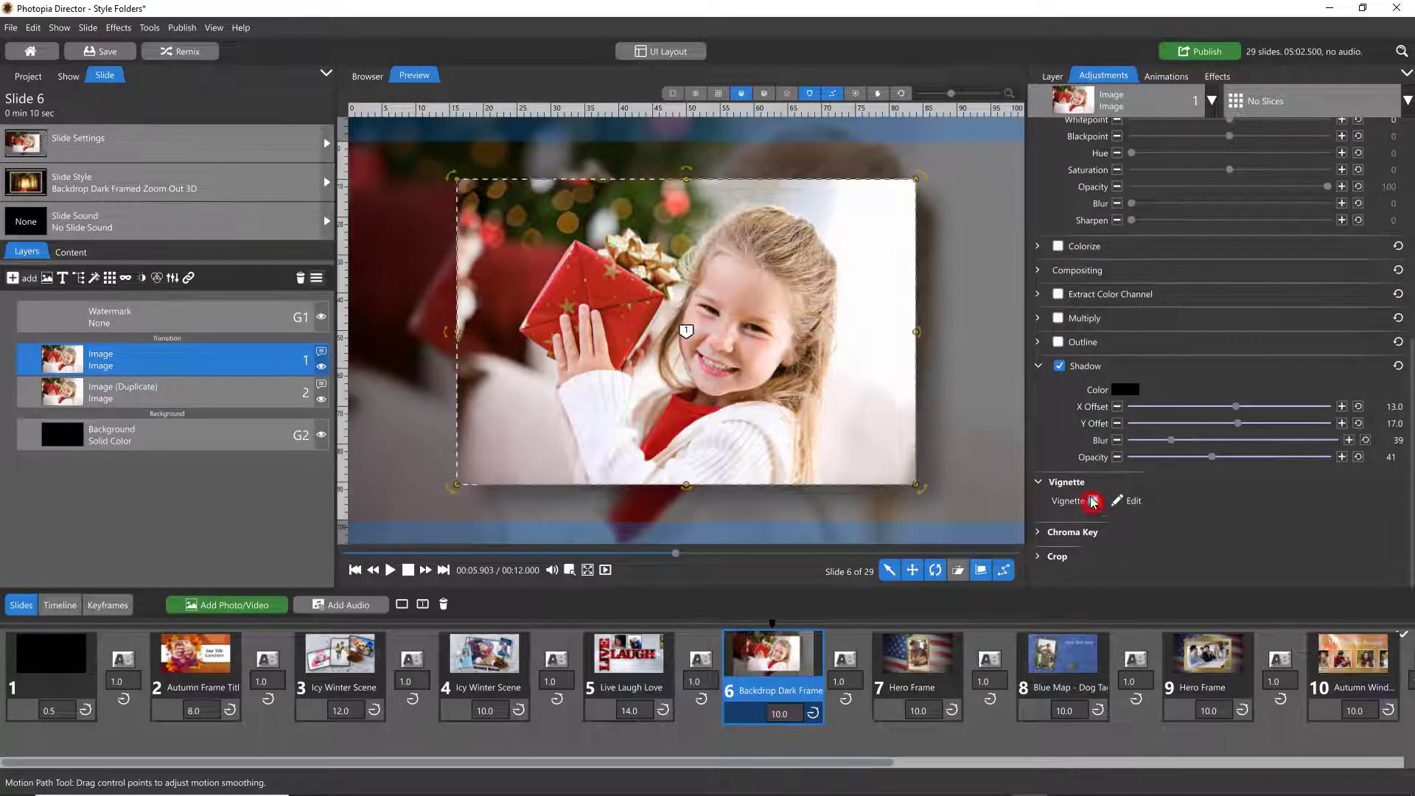
click(1059, 342)
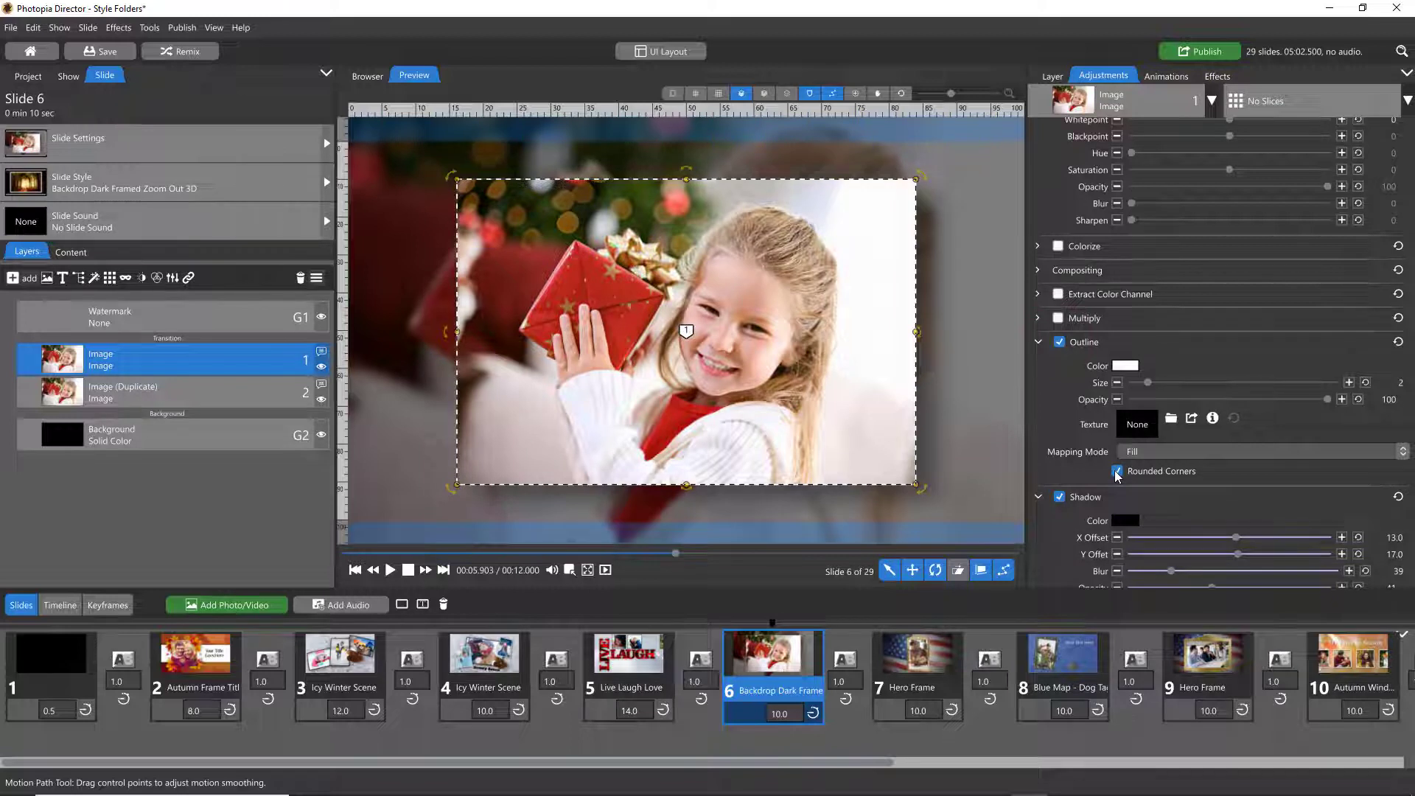
click(1117, 472)
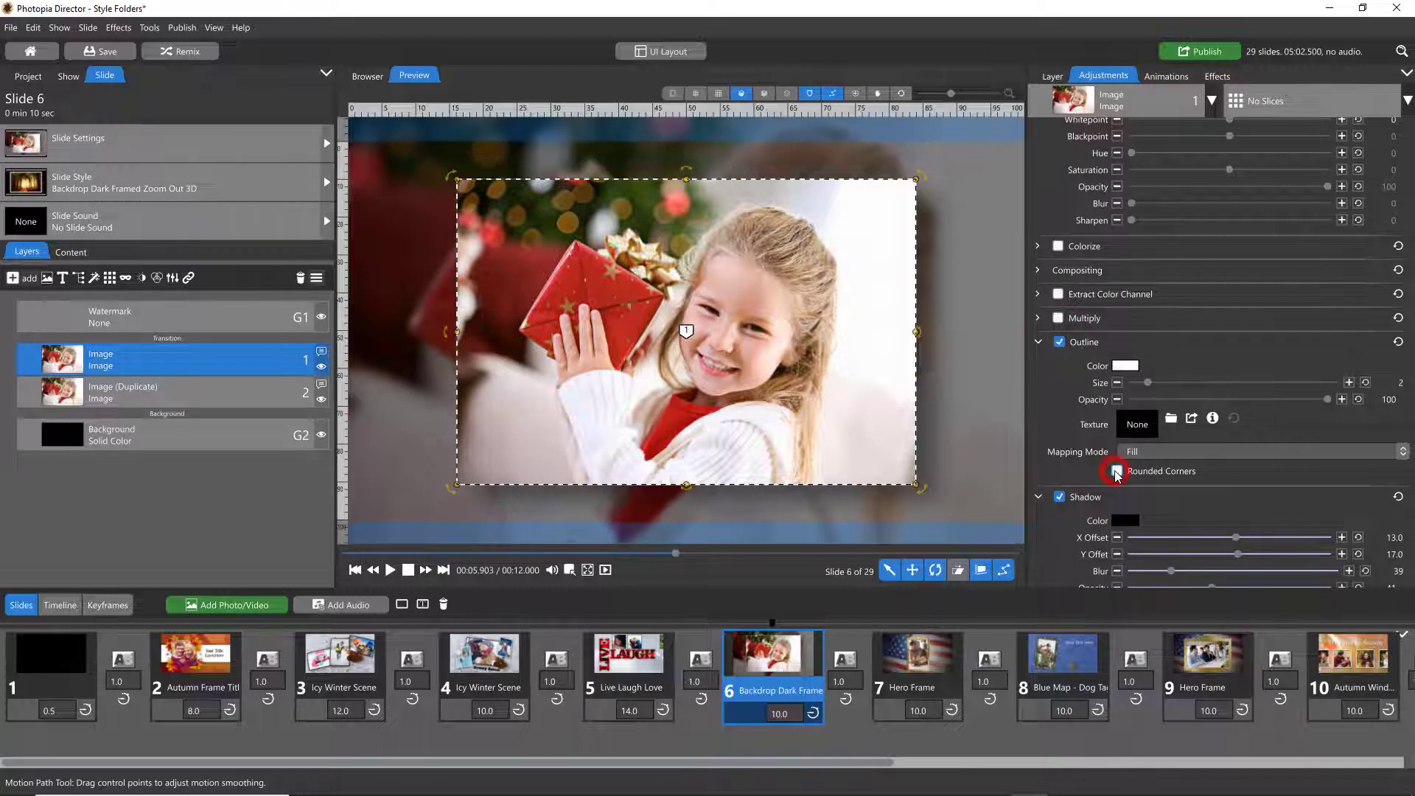
click(1154, 384)
drag(1154, 384, 1181, 384)
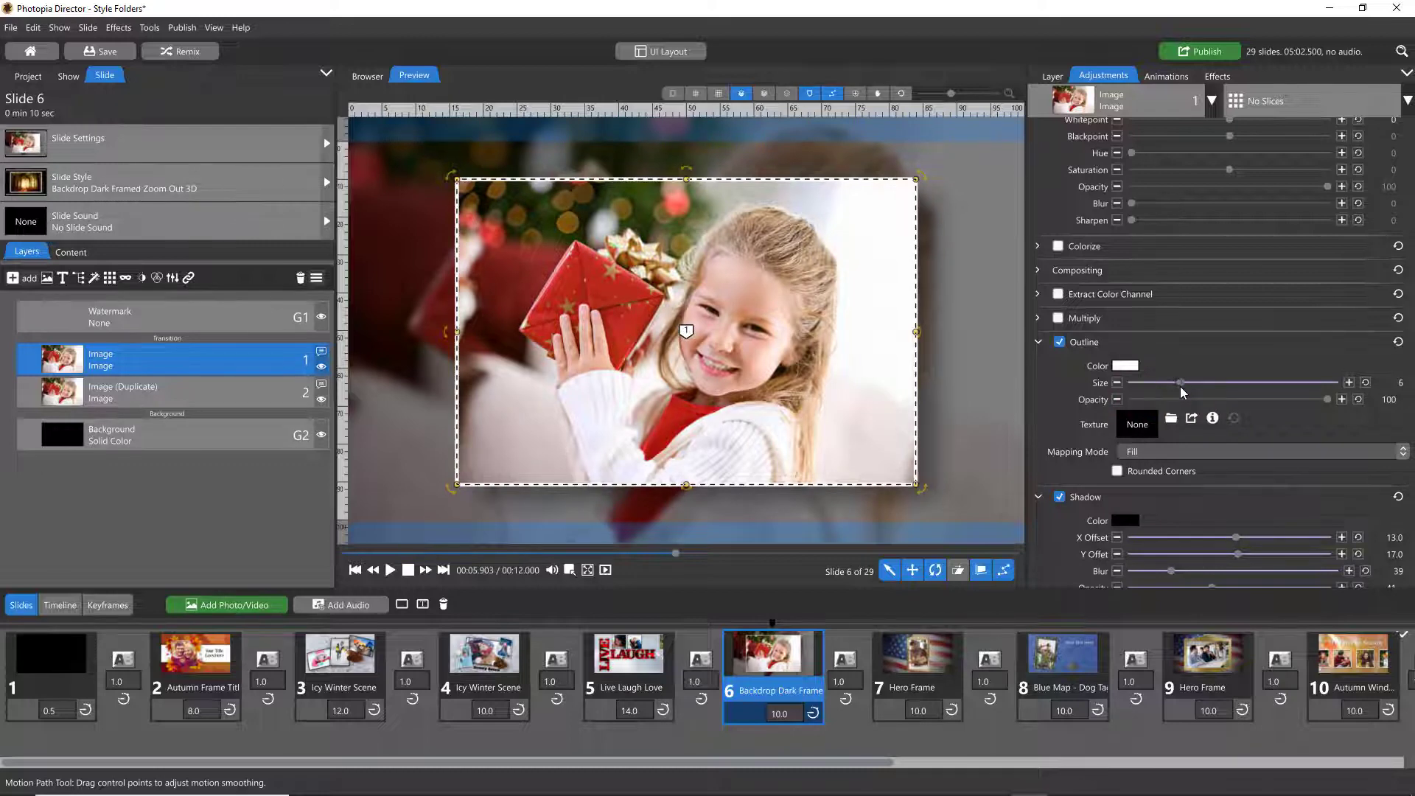
Play the show back from slide 6 and review the photo placeholder settings
click(774, 636)
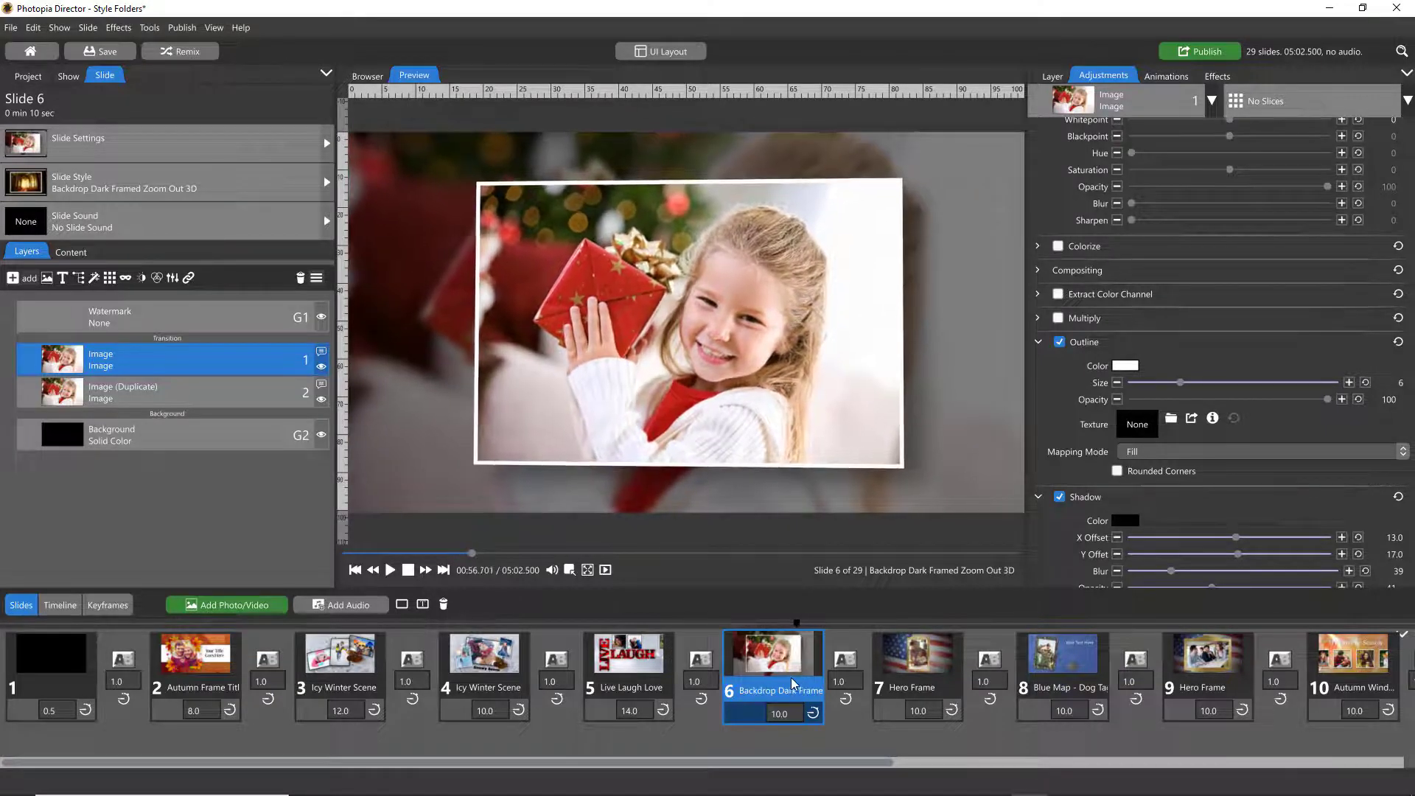
click(768, 621)
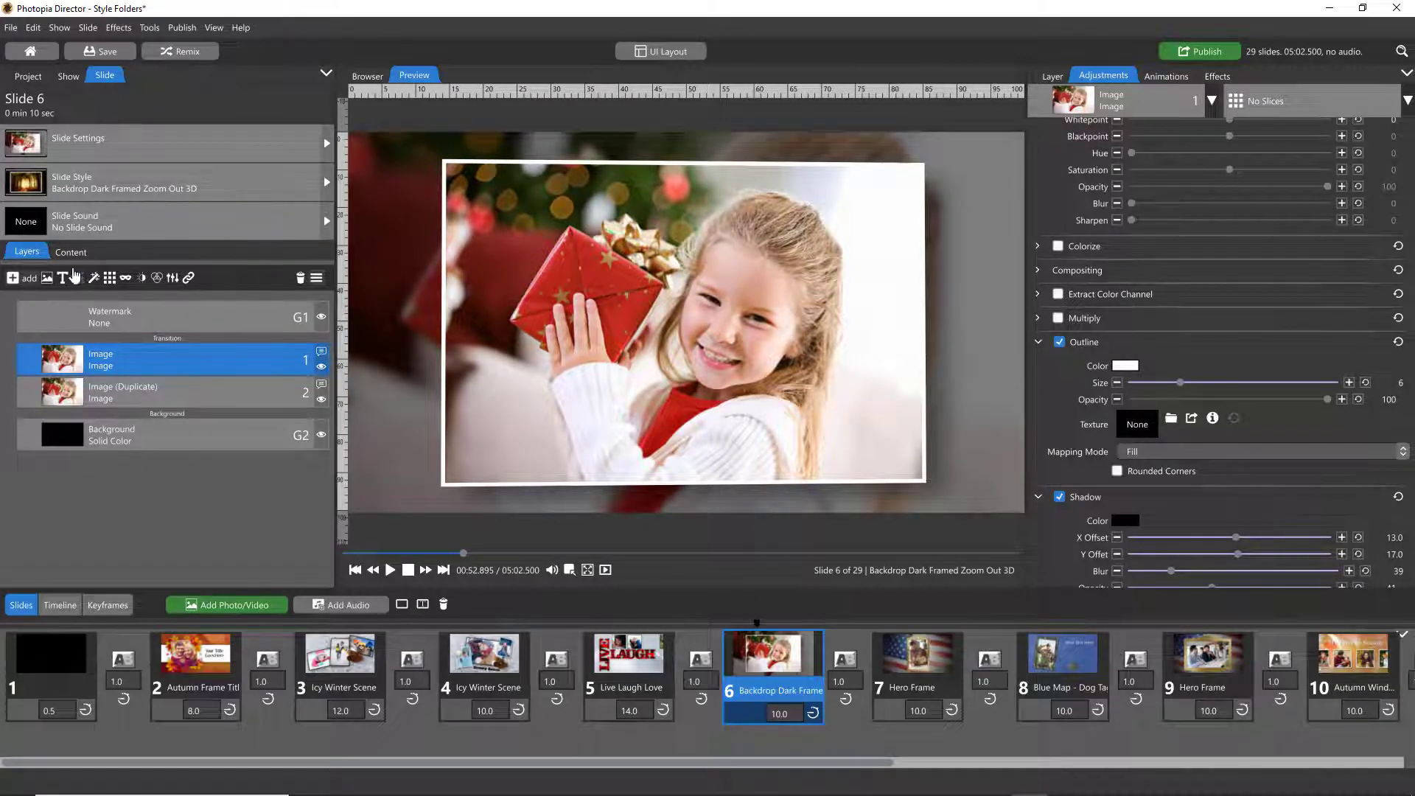
click(71, 252)
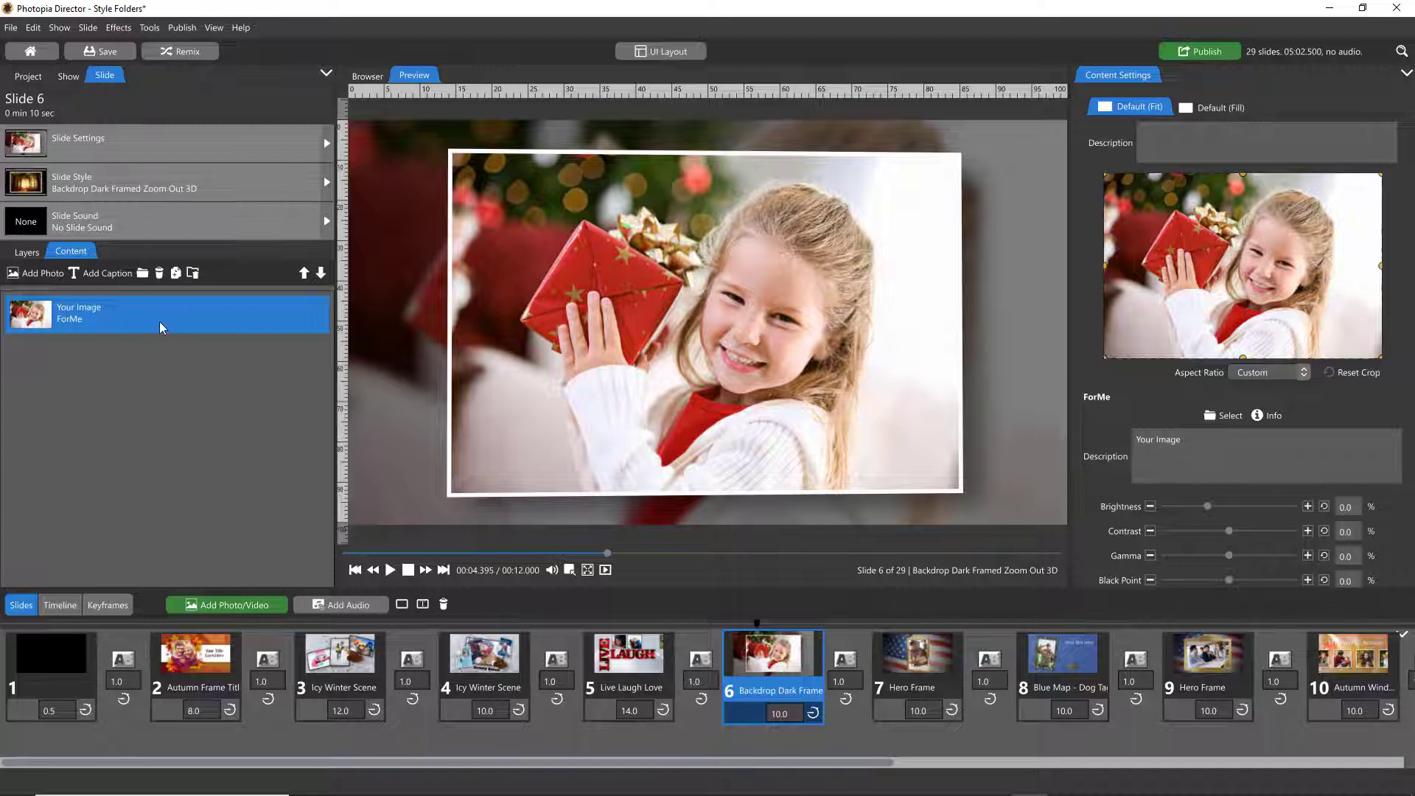
click(26, 253)
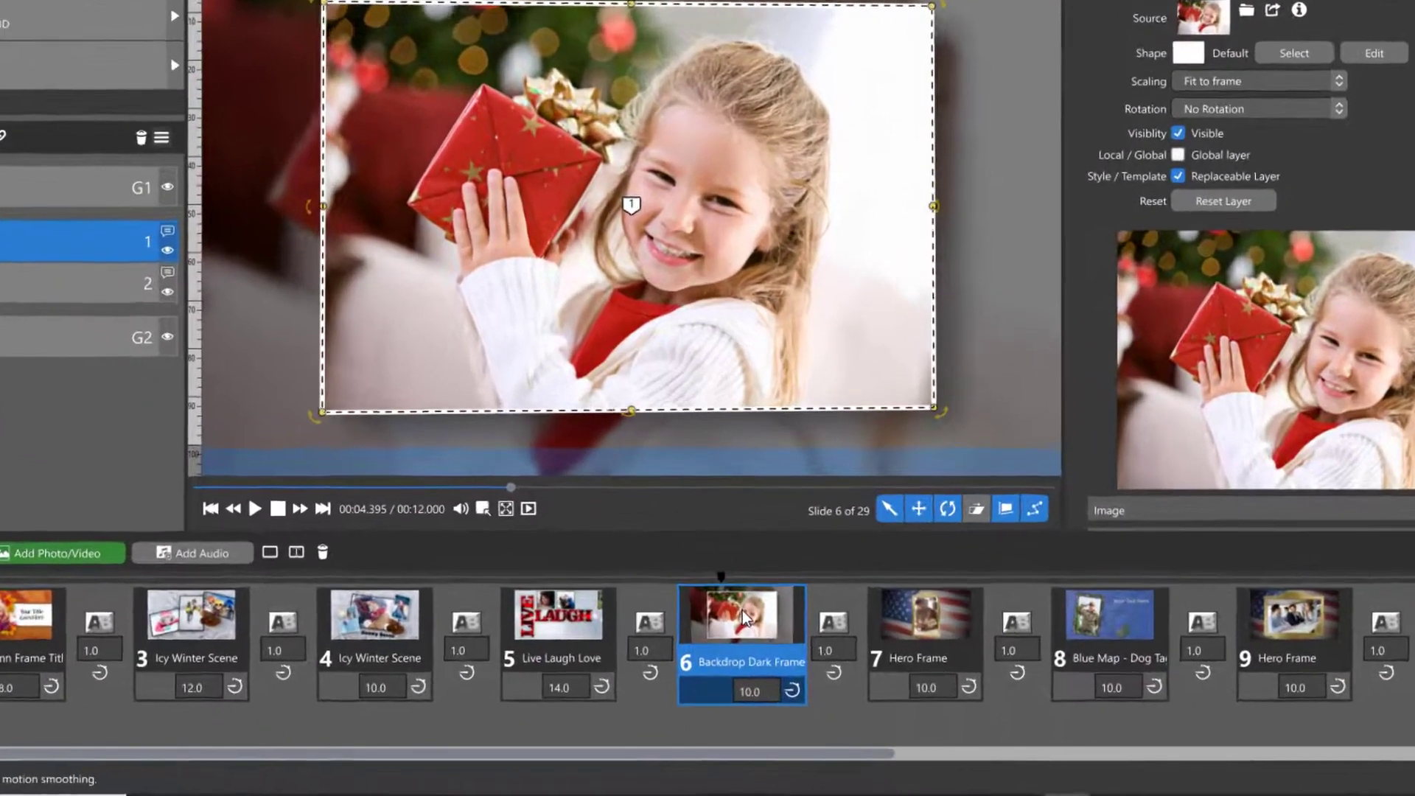
Create a style from slide 6 named 'Backdrop Dark Framed Zoom Out 3D'
right_click(771, 650)
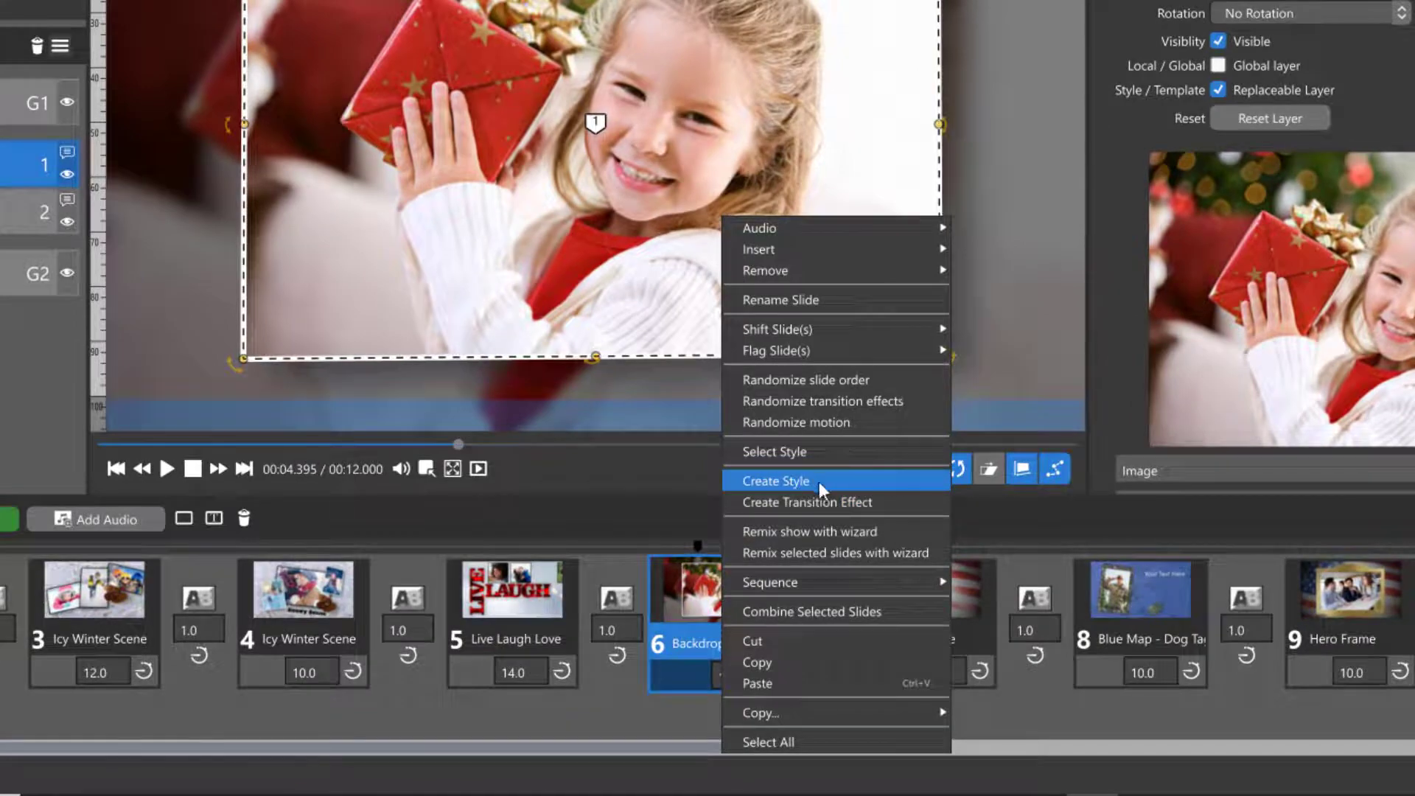
click(819, 481)
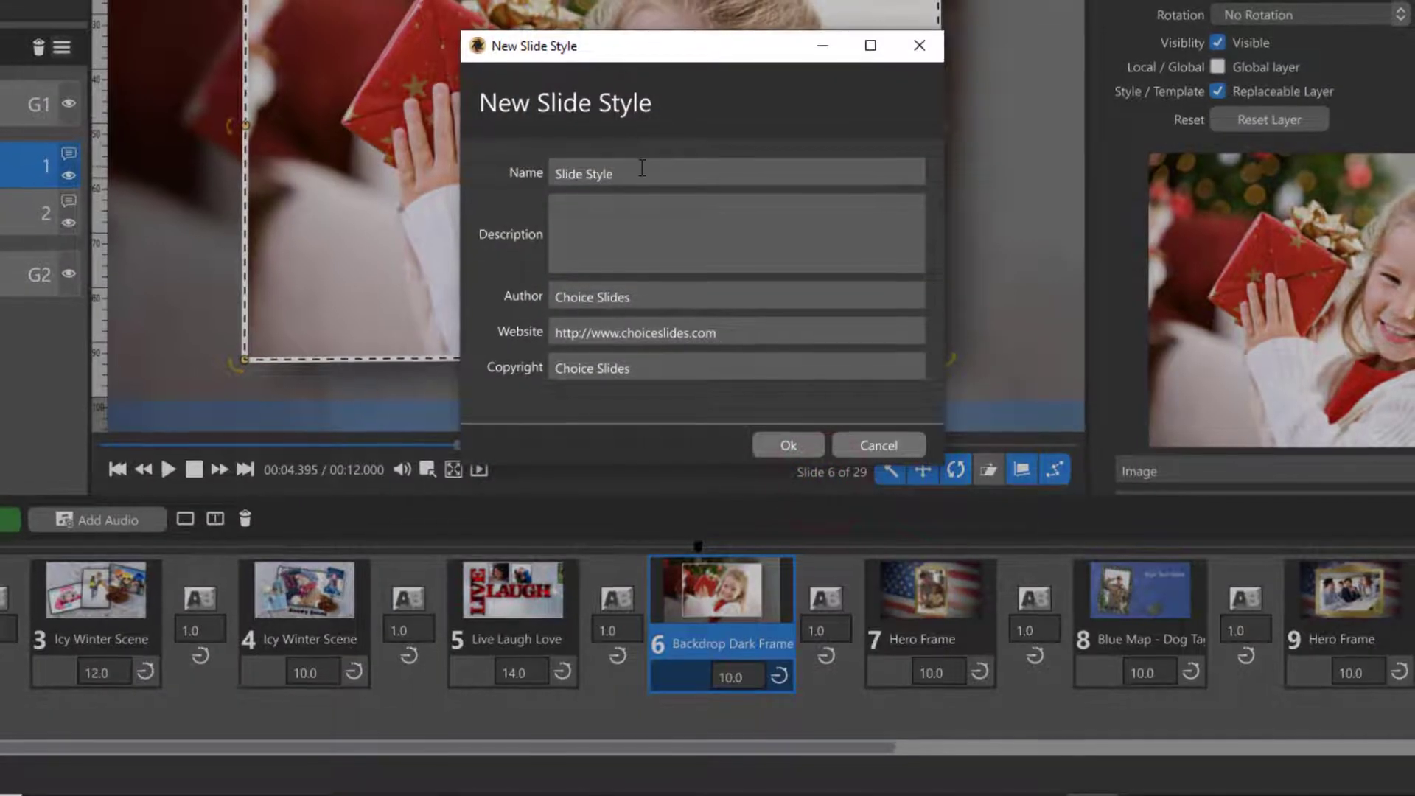
triple_click(641, 171)
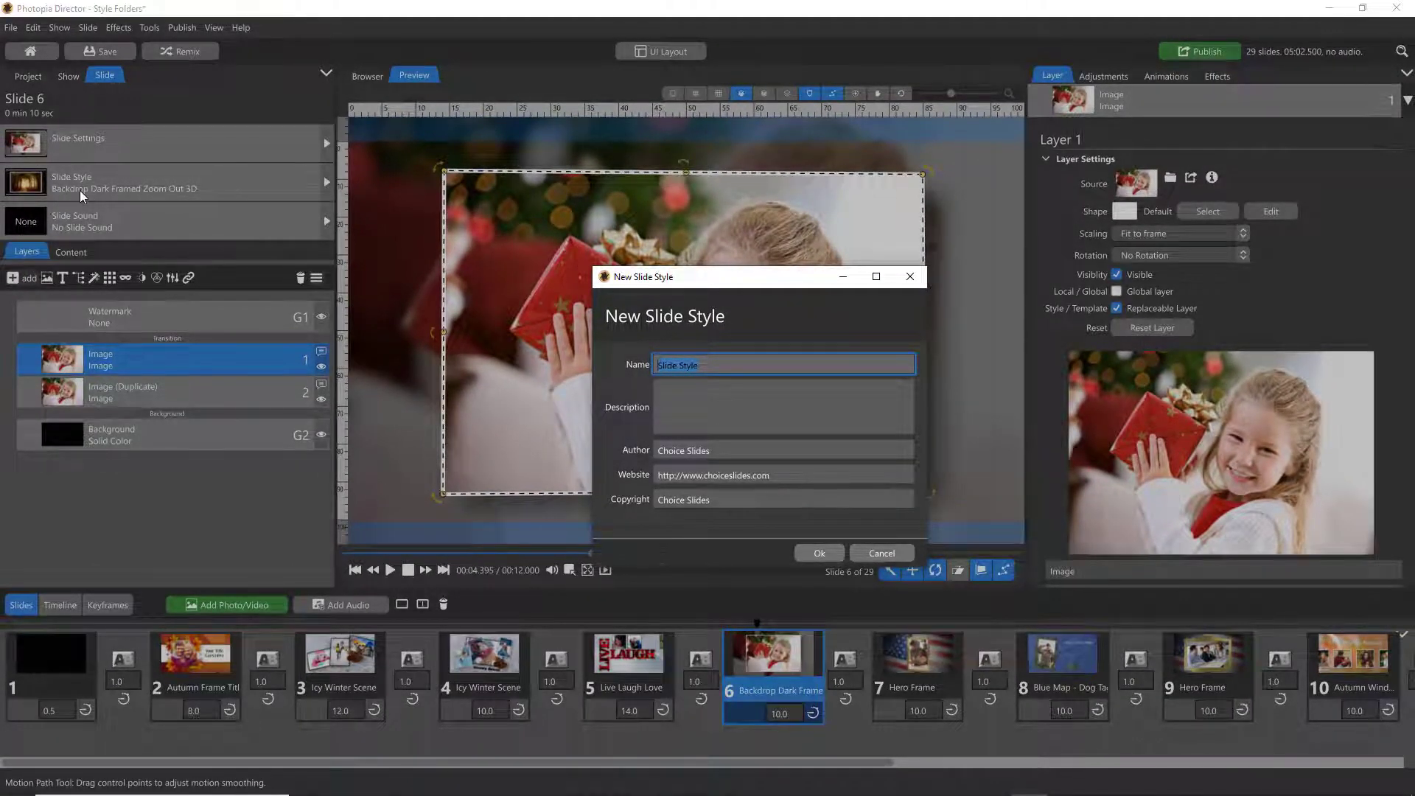
text(Backdrop Dark Framed Zoom Out 3D)
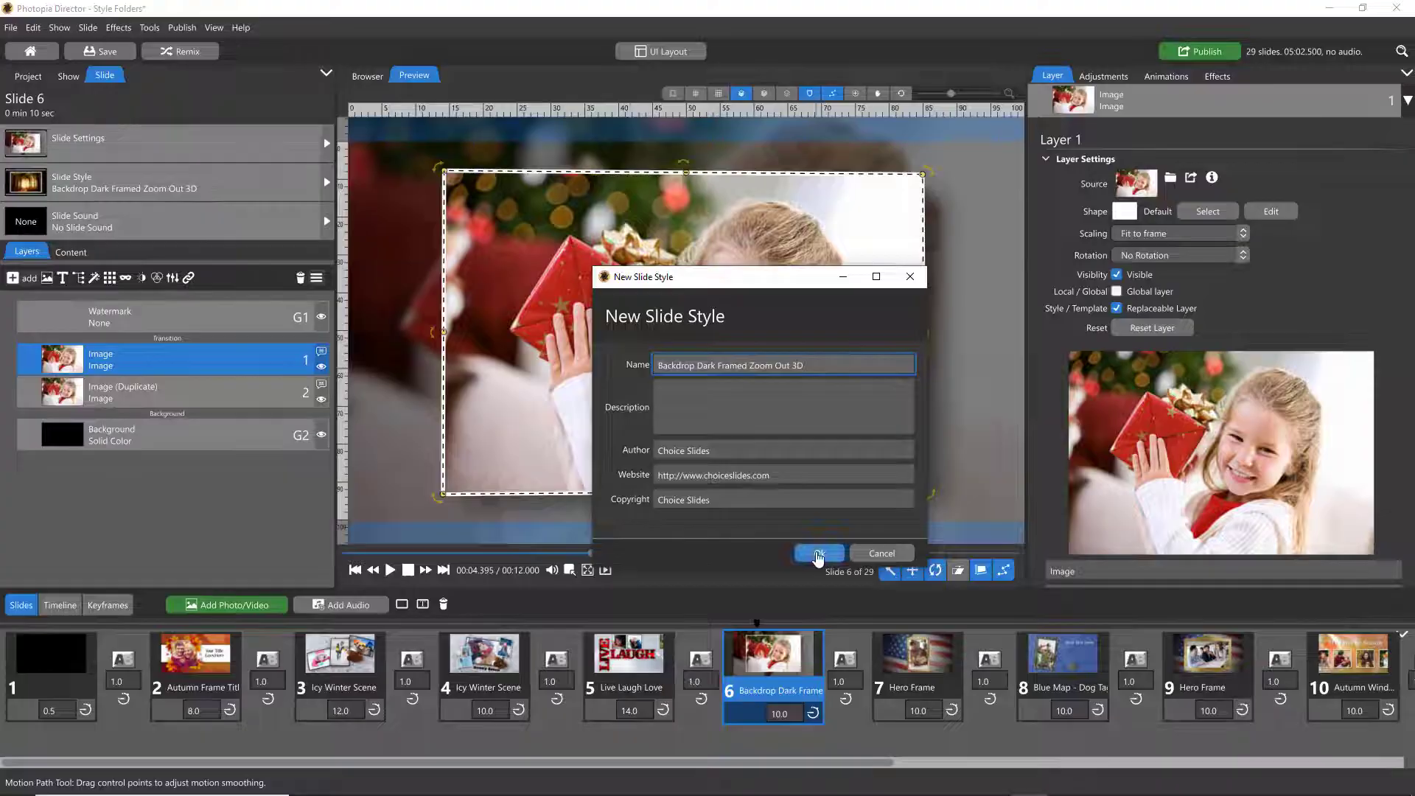
click(818, 556)
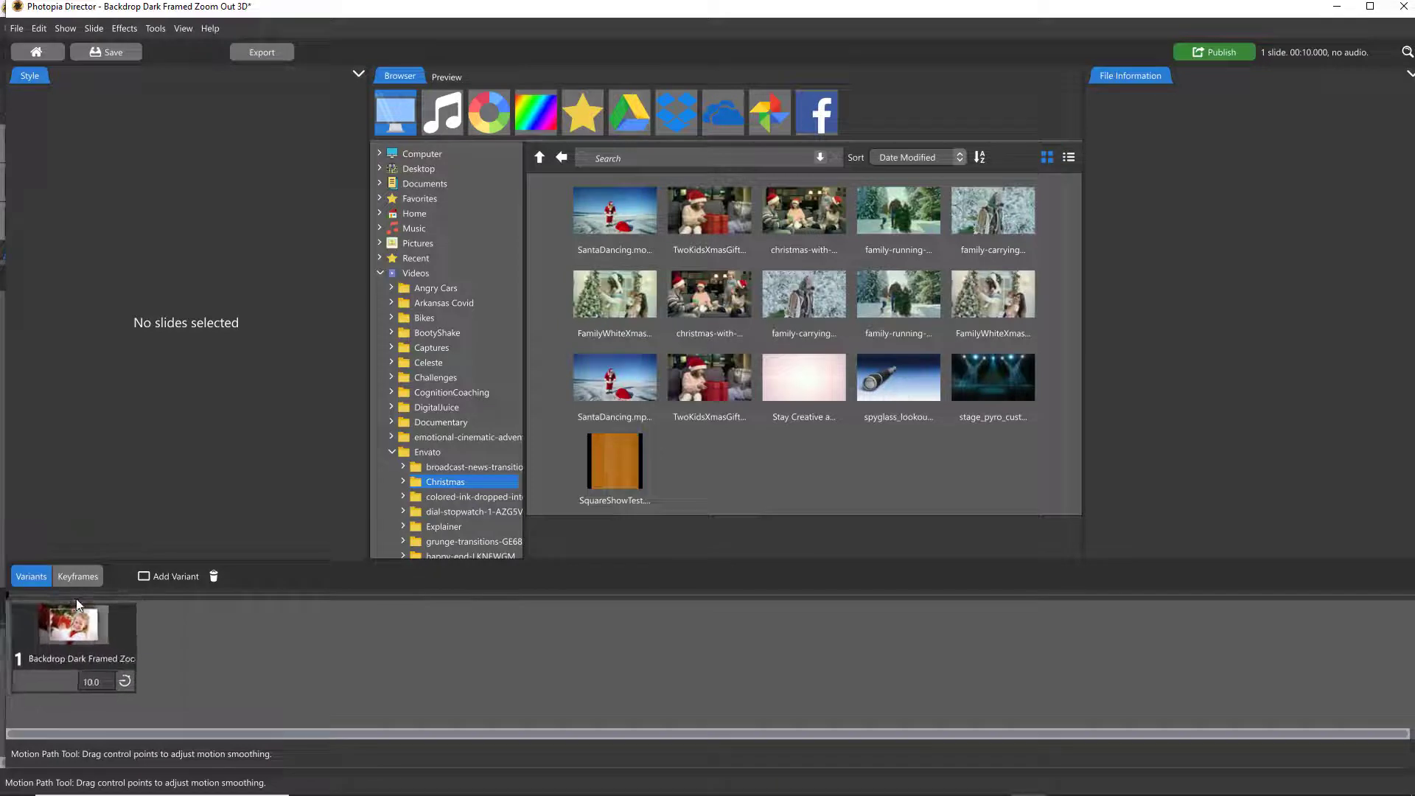
Load the new style's variant in Preview, view its settings, and select the top image layer
click(70, 619)
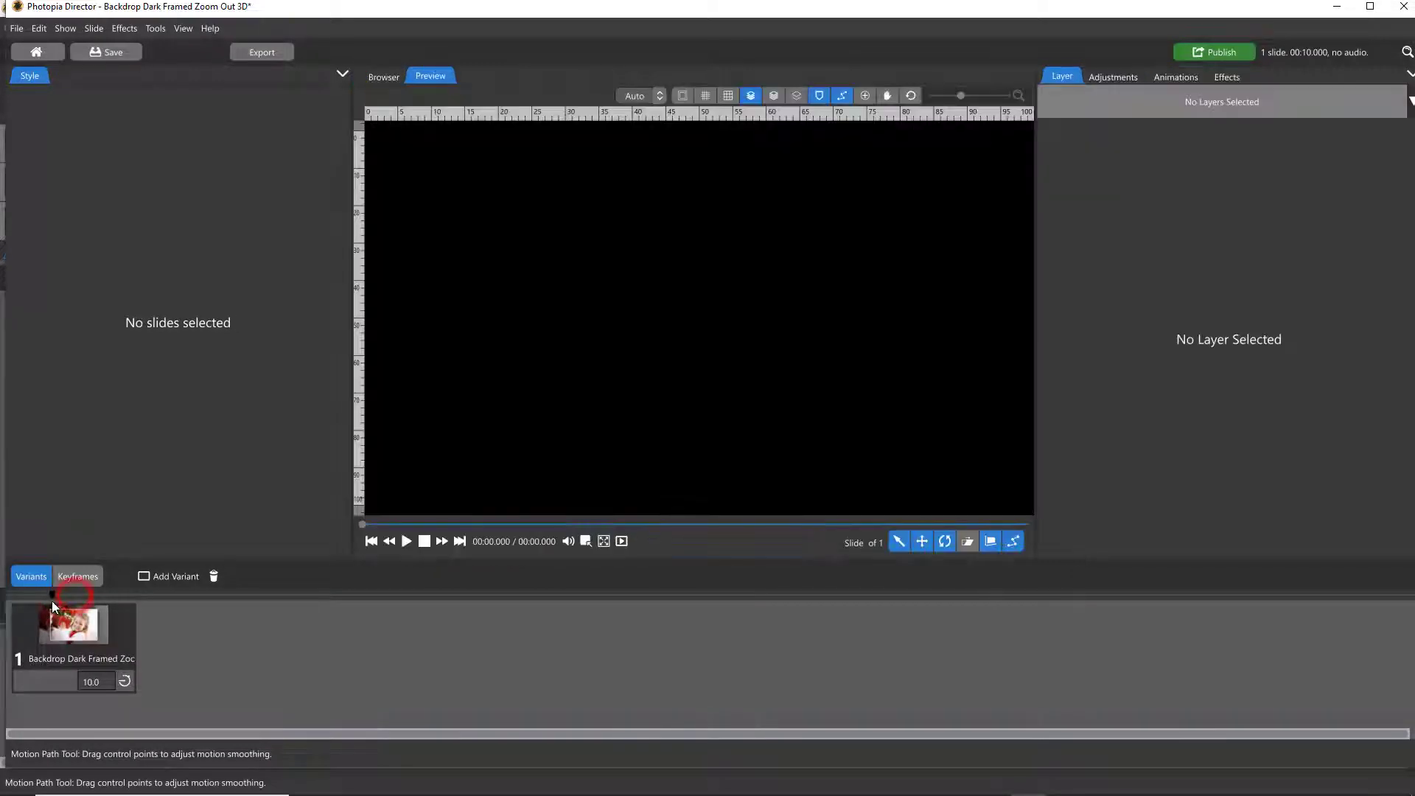
click(70, 635)
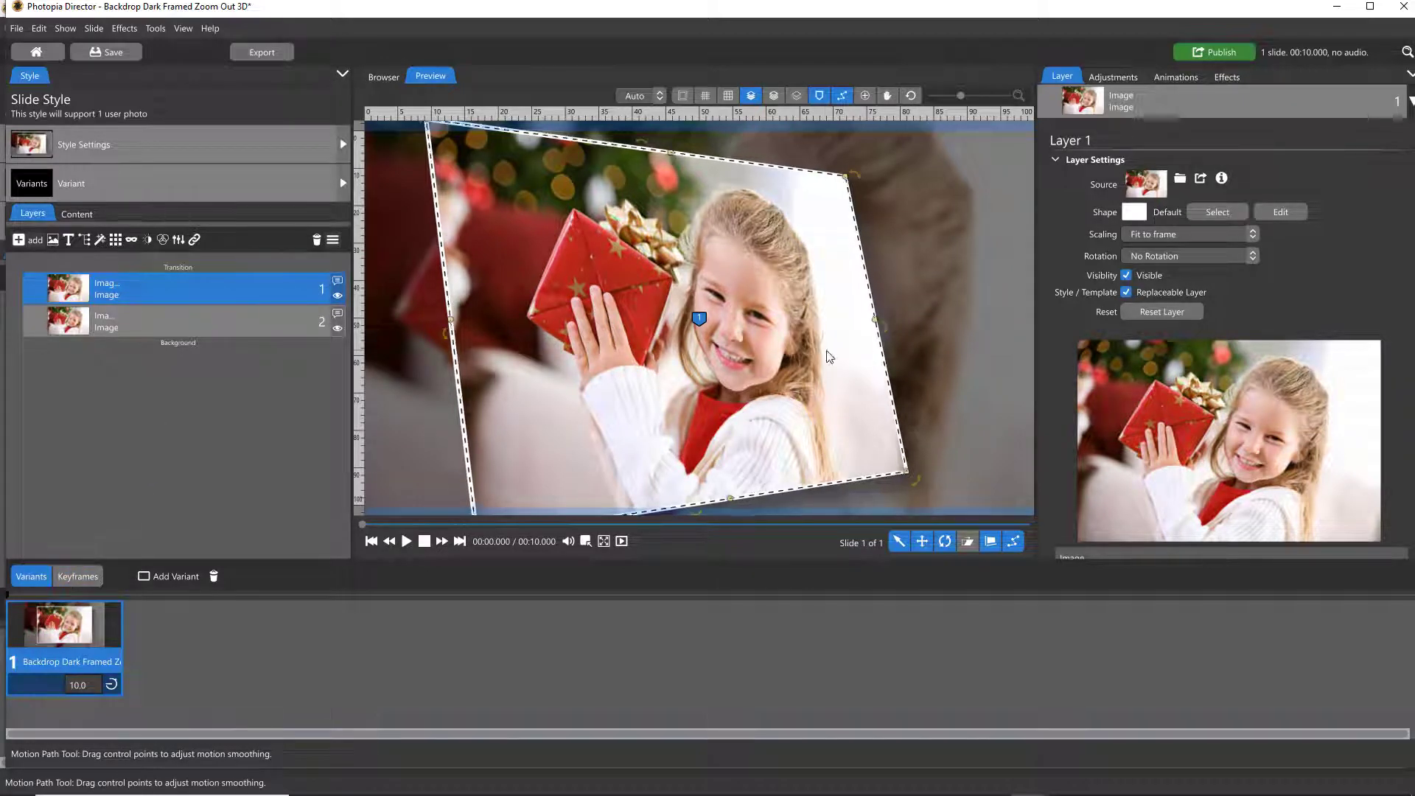
mouse_move(664, 315)
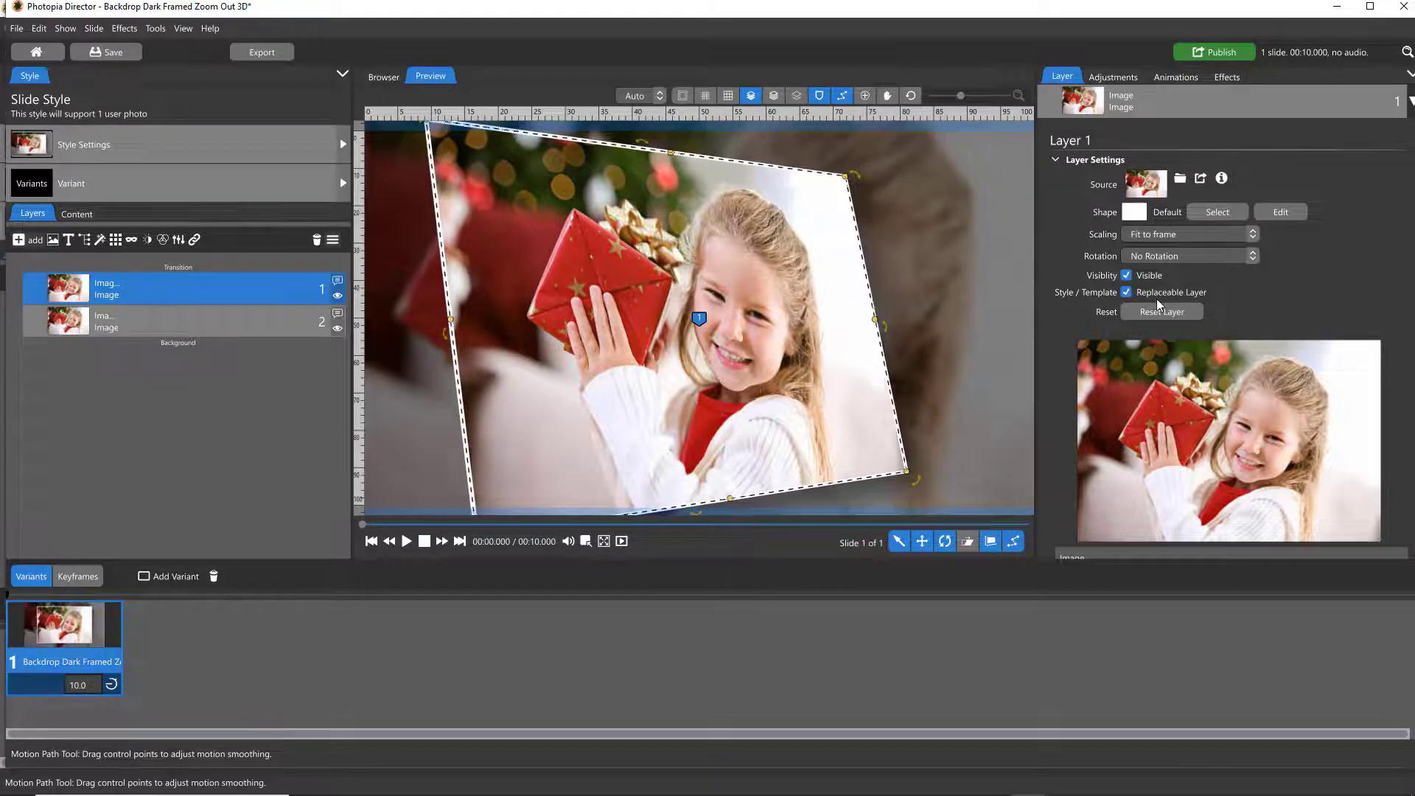
click(164, 333)
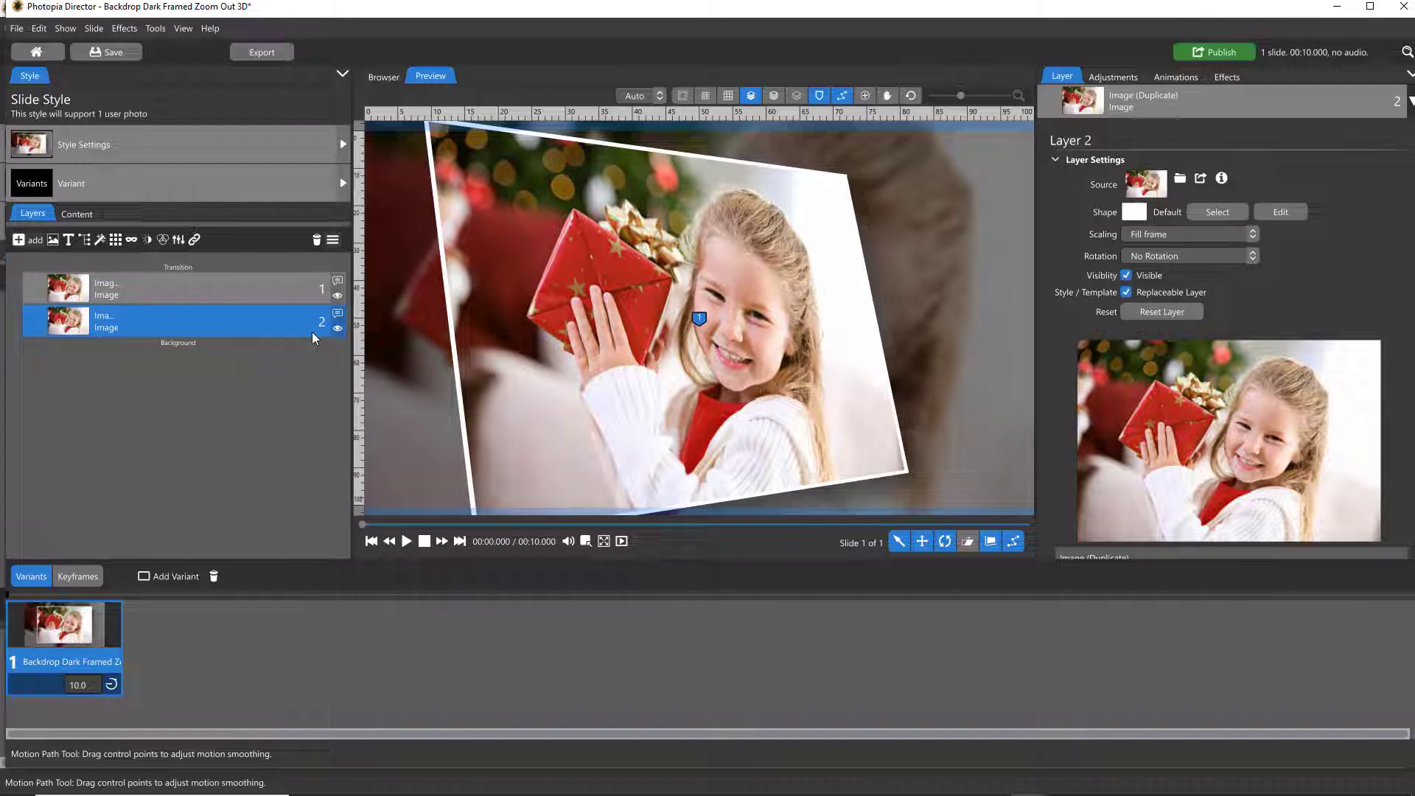
click(184, 190)
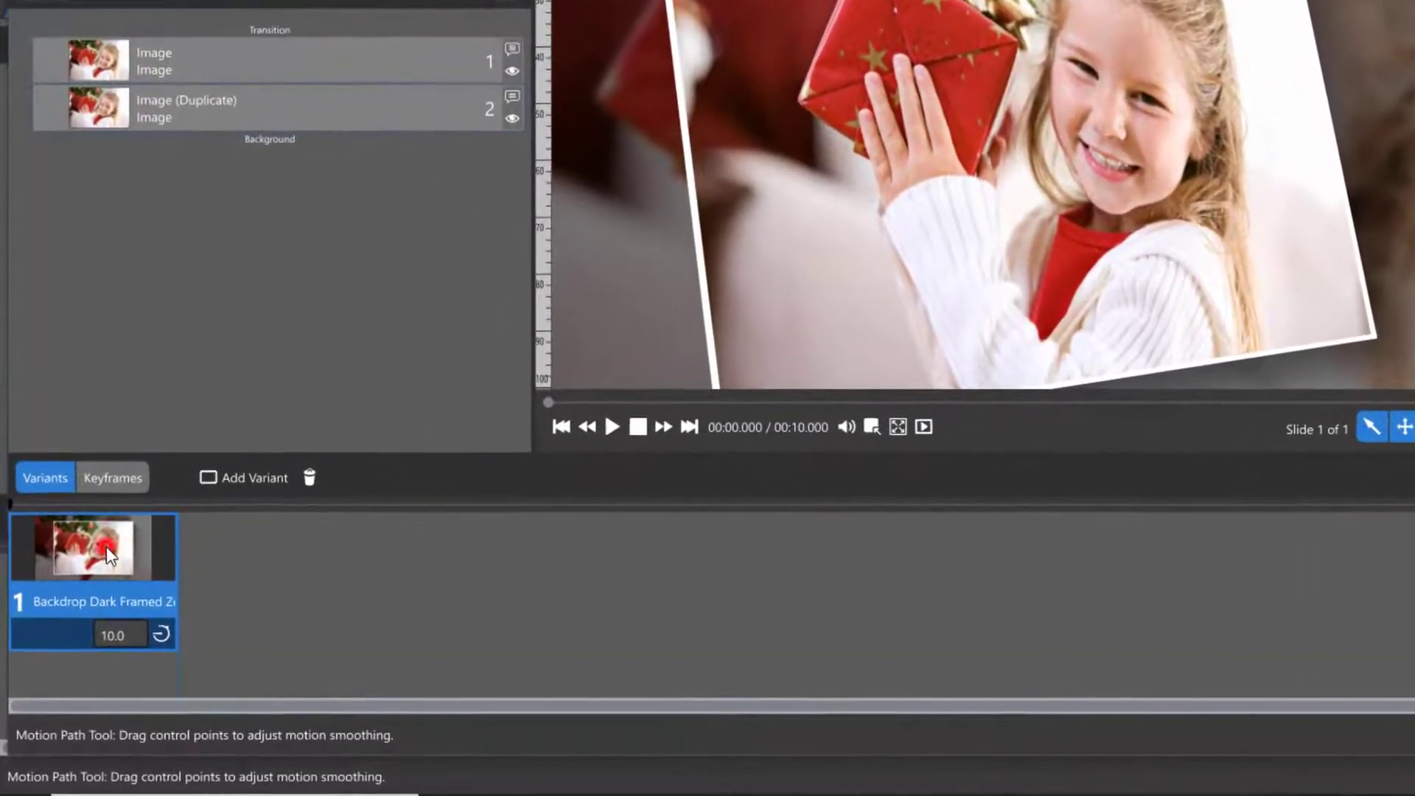
click(94, 580)
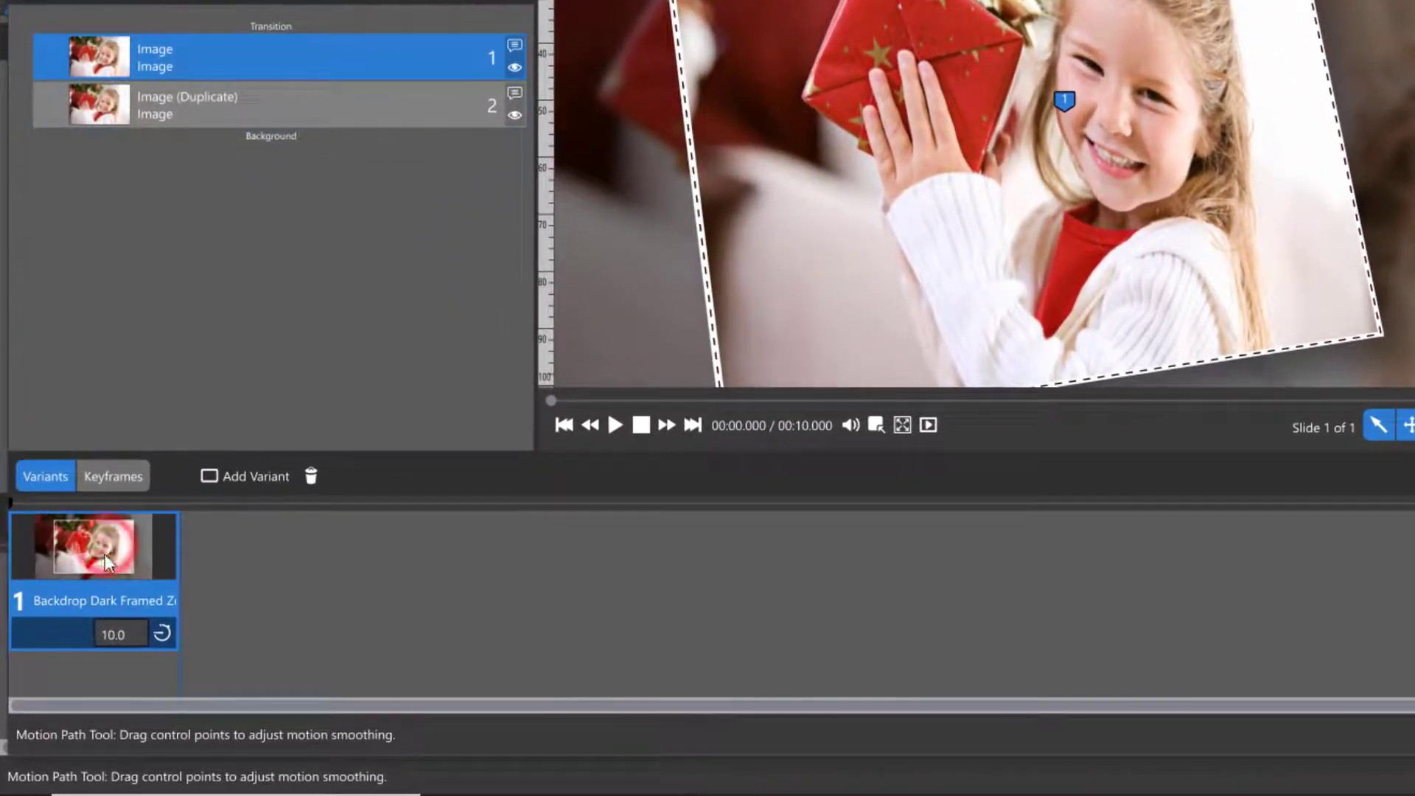
Duplicate the variant and place the GirlWithSnowGlobe photo in the second variant's photo slot
click(255, 478)
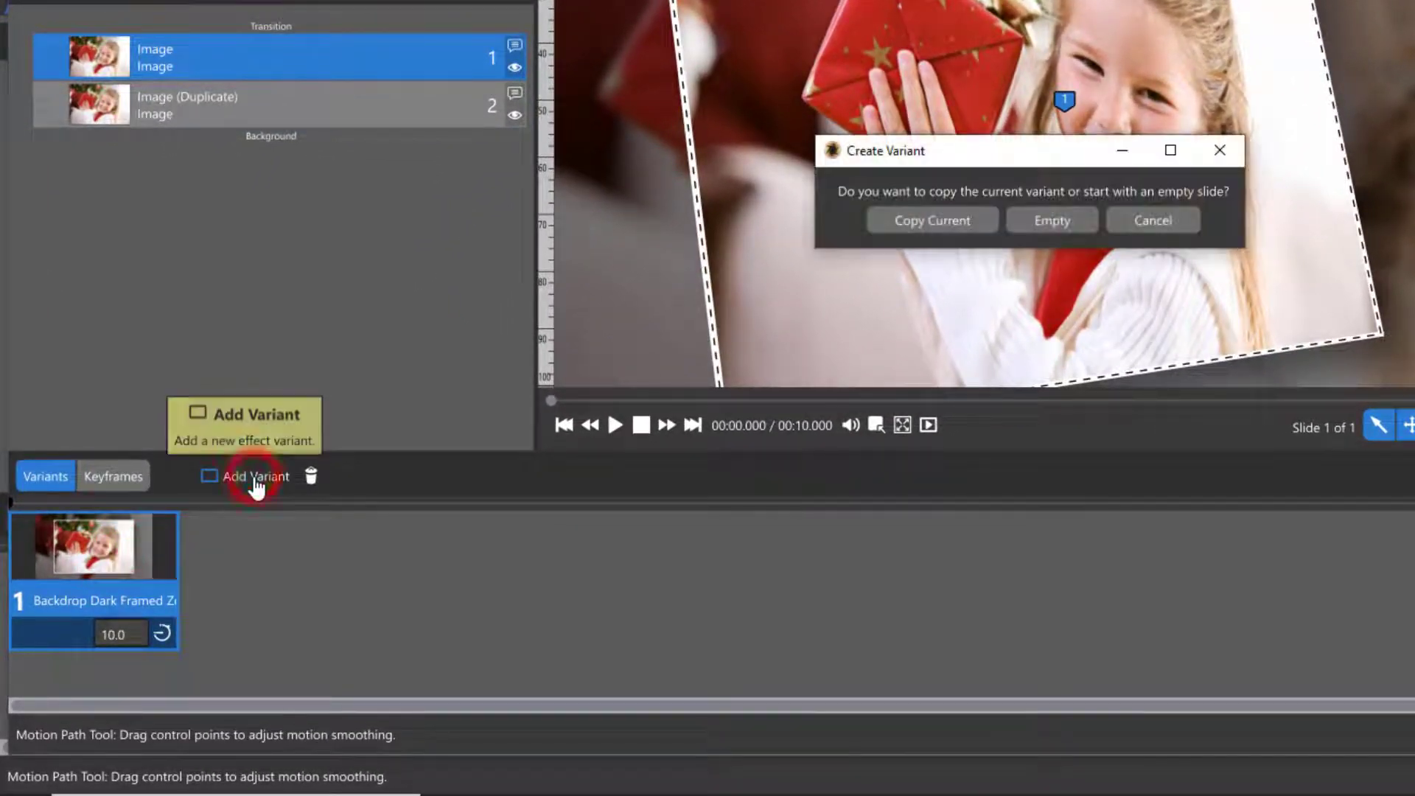
click(951, 221)
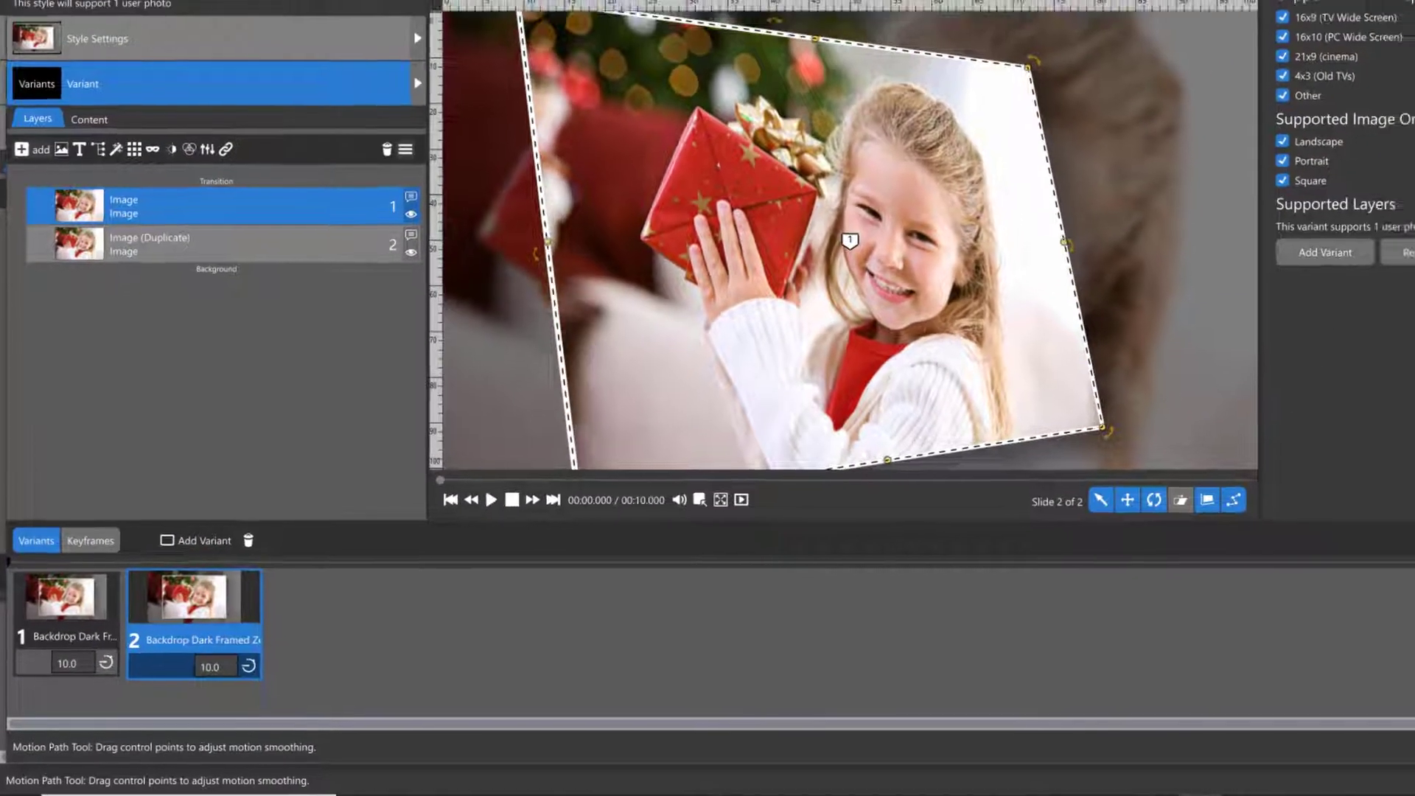
click(400, 75)
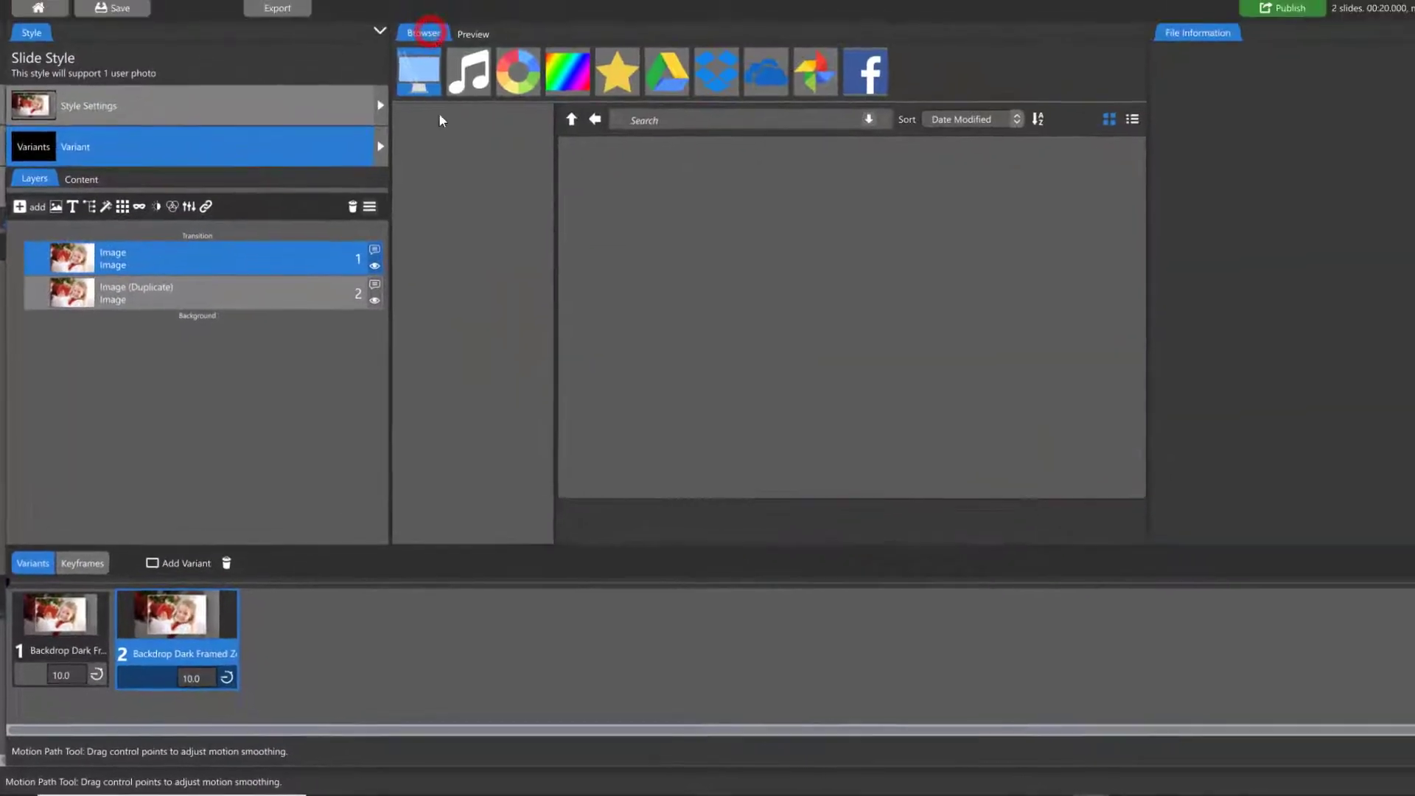
click(582, 112)
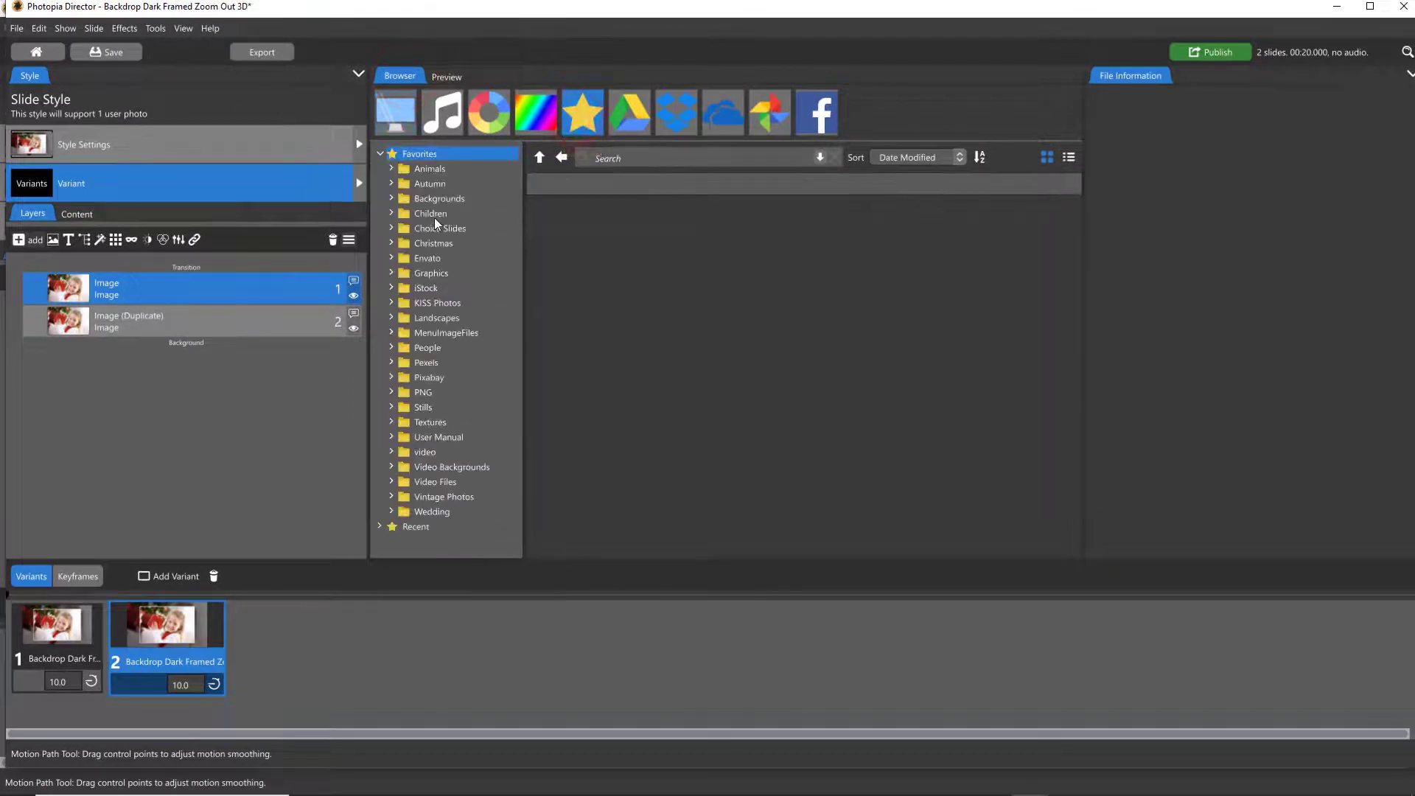
click(436, 243)
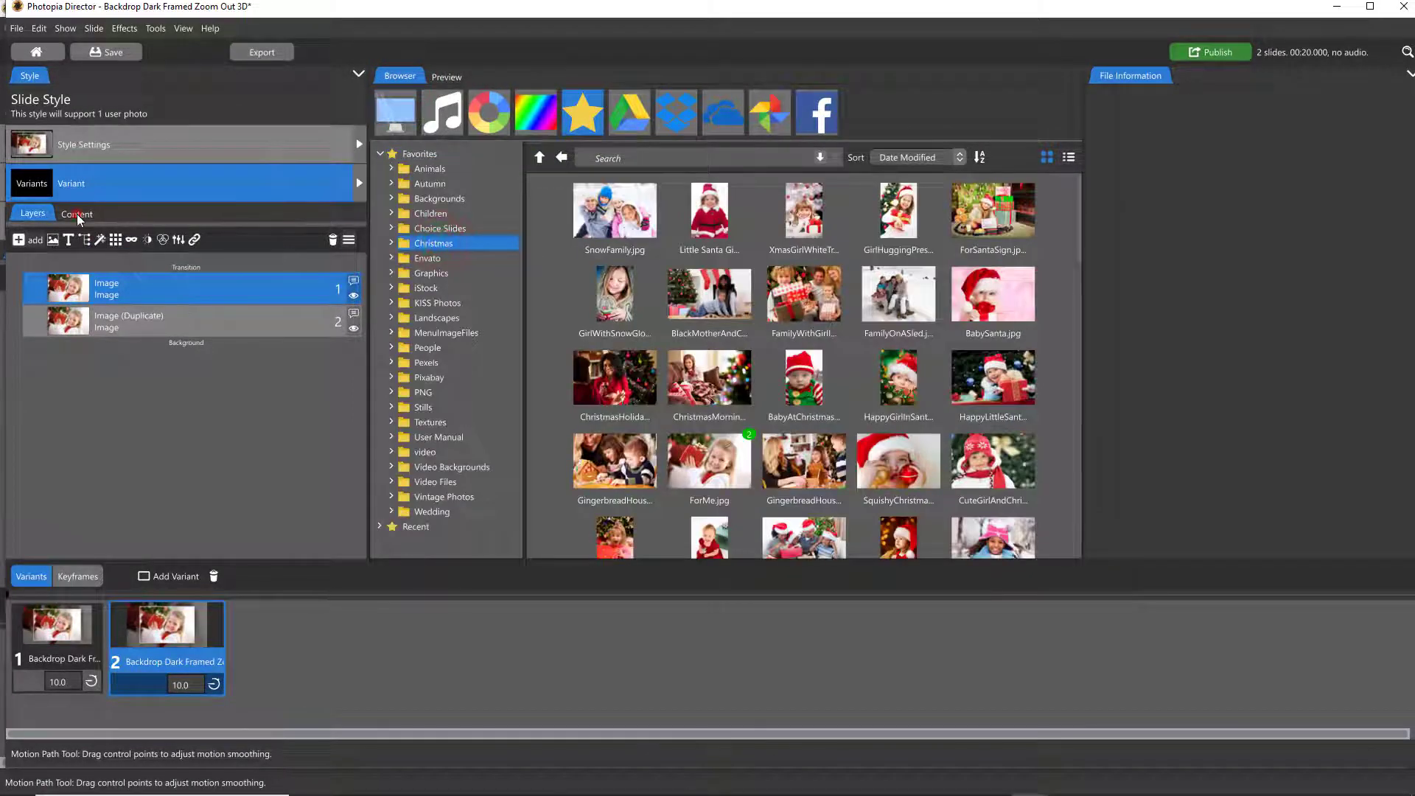
click(76, 213)
click(617, 298)
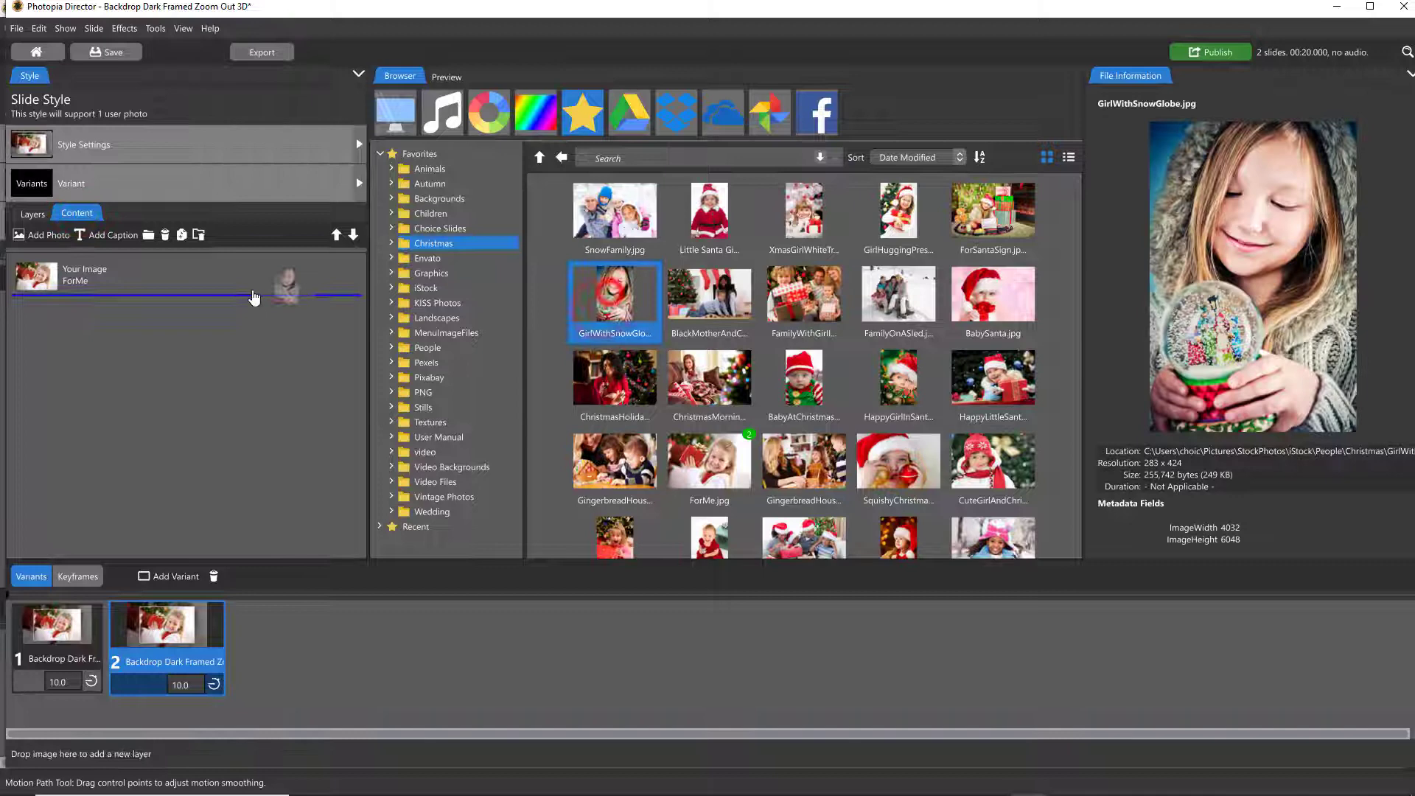
drag(618, 301, 224, 277)
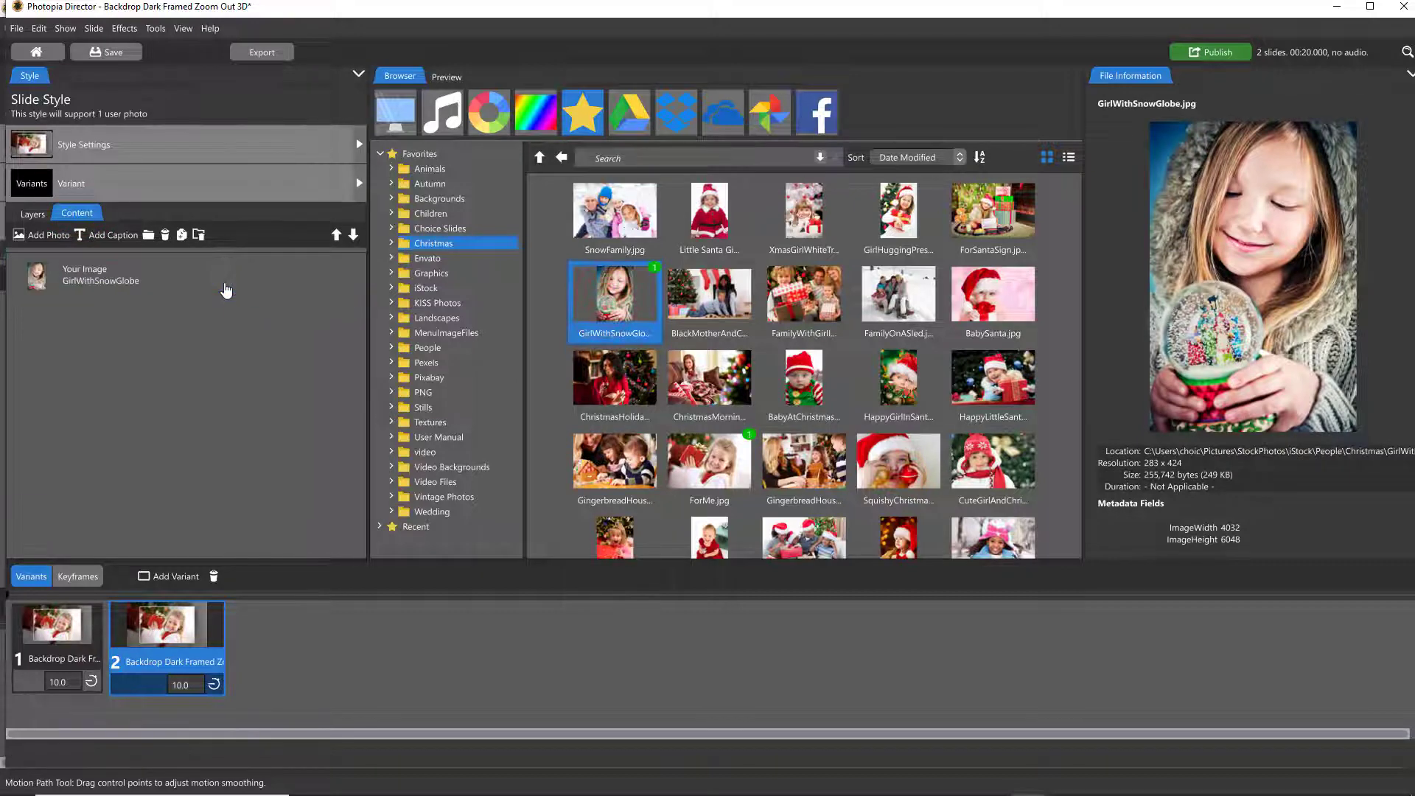
Preview the second variant, then move the playhead back to the first variant's gift photo
click(177, 593)
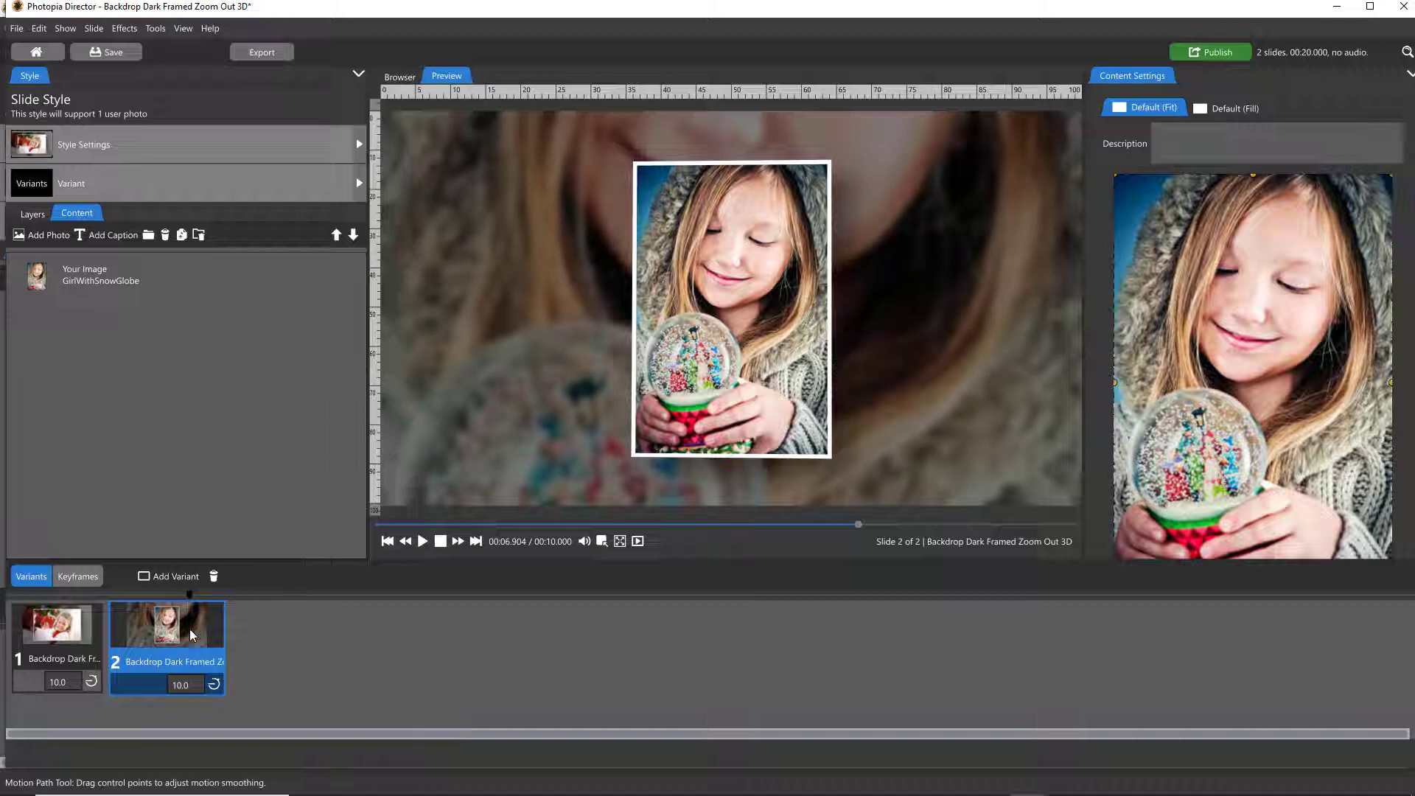
click(199, 593)
drag(188, 602, 134, 644)
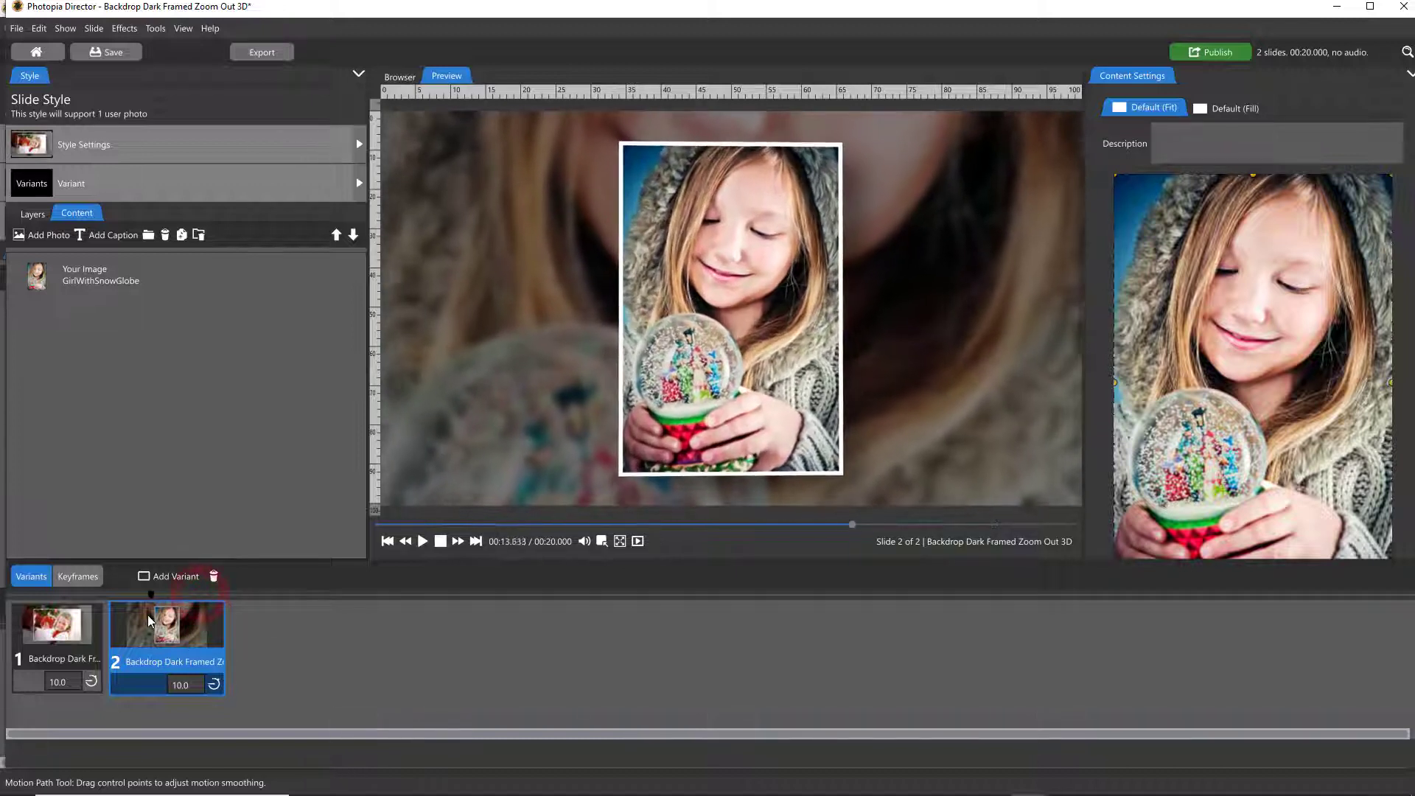
click(81, 593)
scroll(144, 623, down, 1)
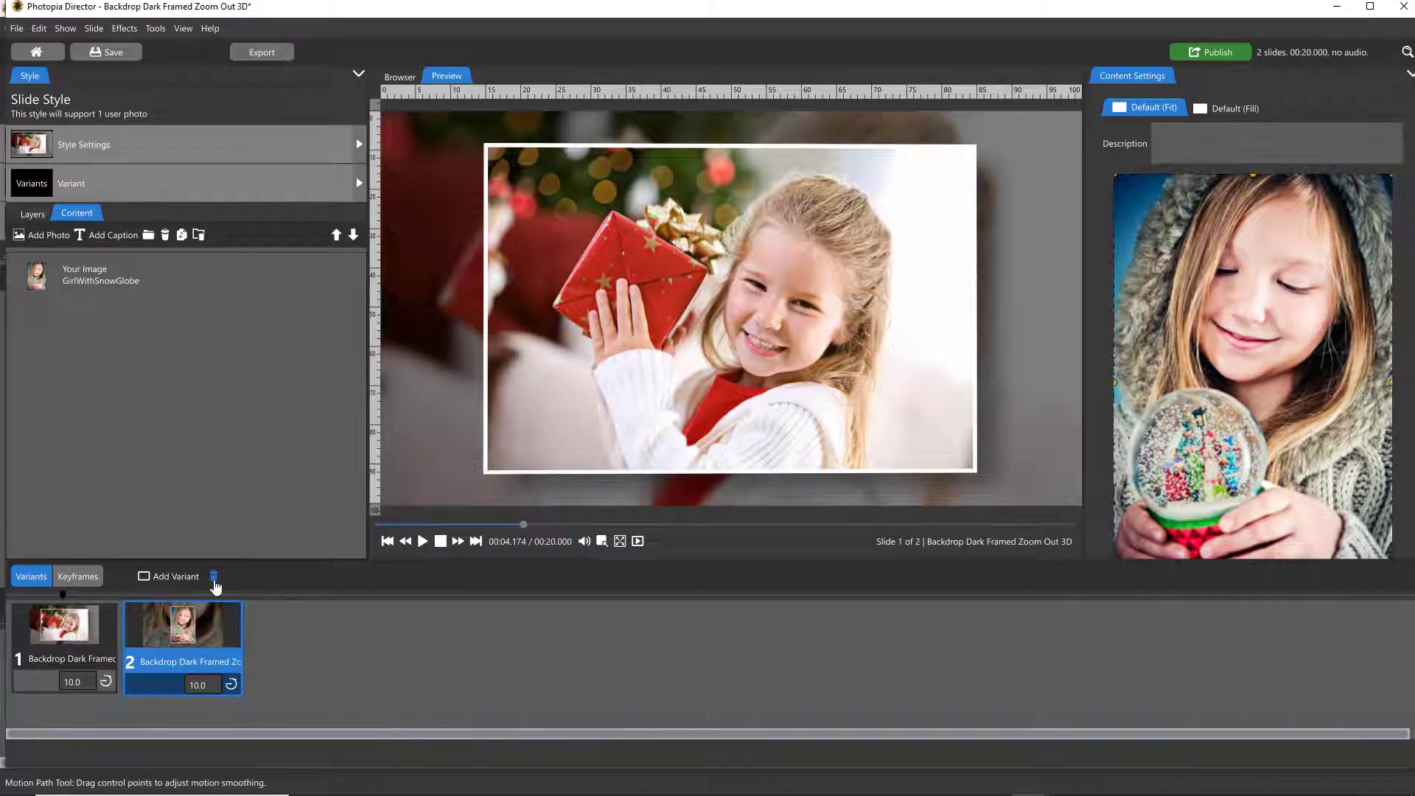
Remove the snow-globe variant and show the remaining variant's ratio and orientation settings
click(213, 578)
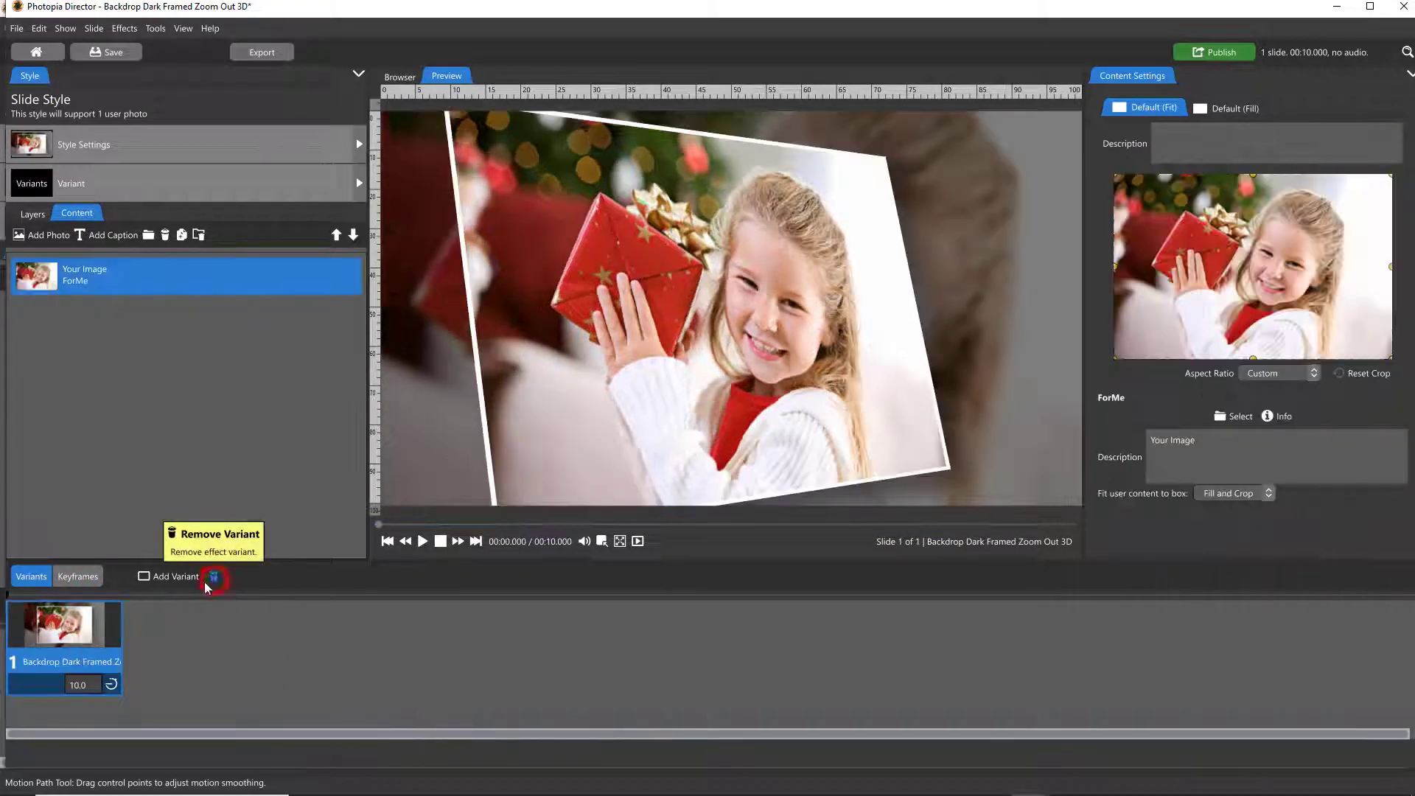
click(90, 179)
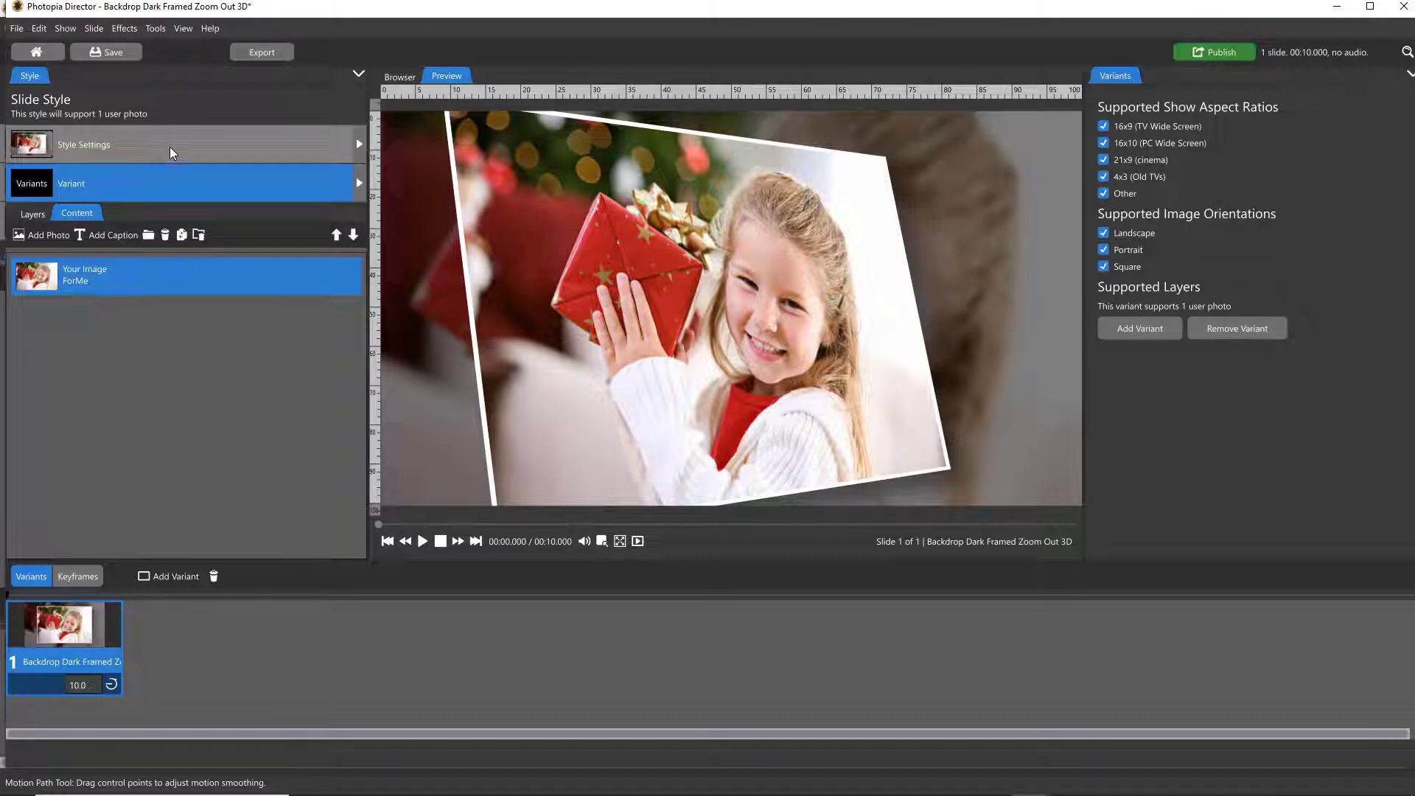
Assign the style to the Essentials category, save it, and close the style editor
click(136, 137)
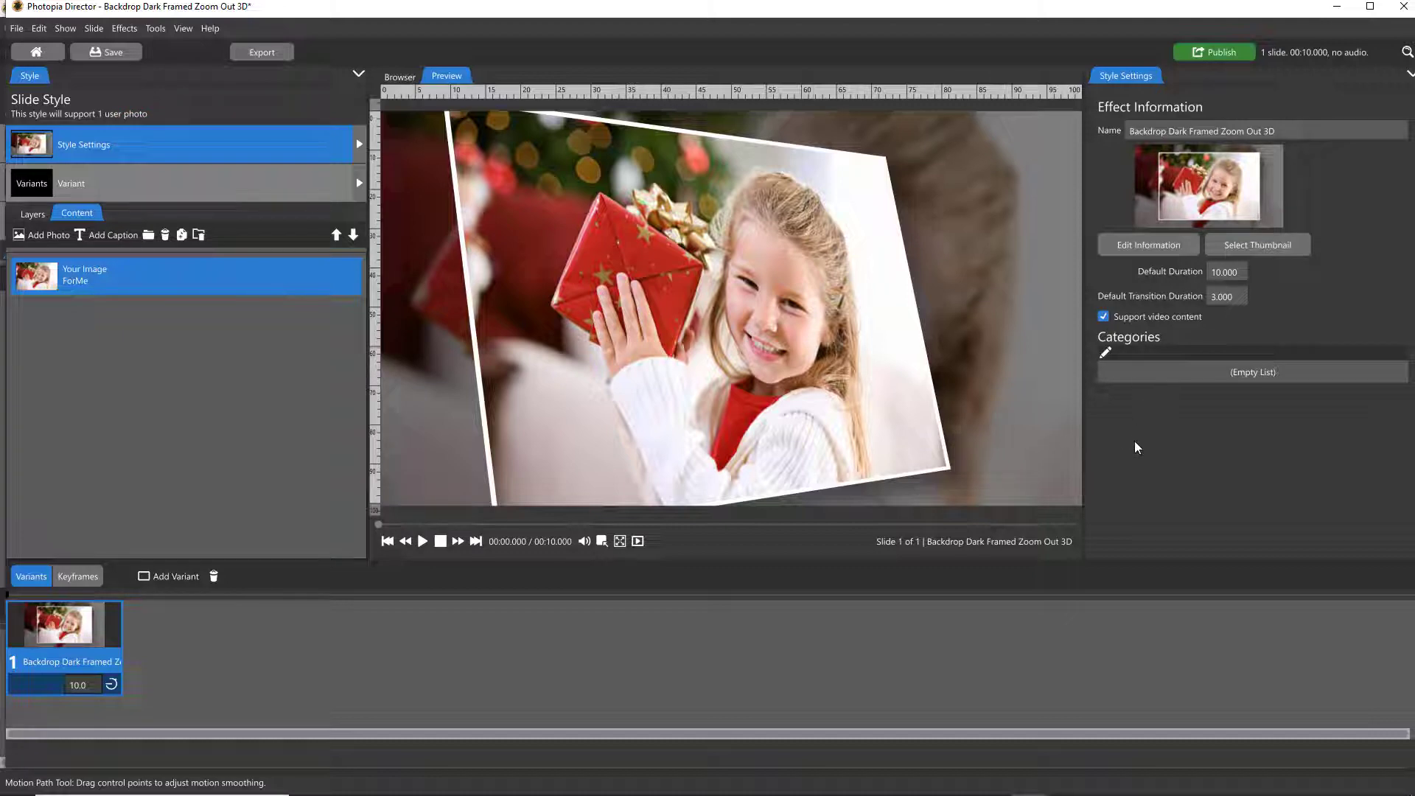
click(1105, 353)
scroll(700, 423, down, 3)
scroll(701, 424, down, 3)
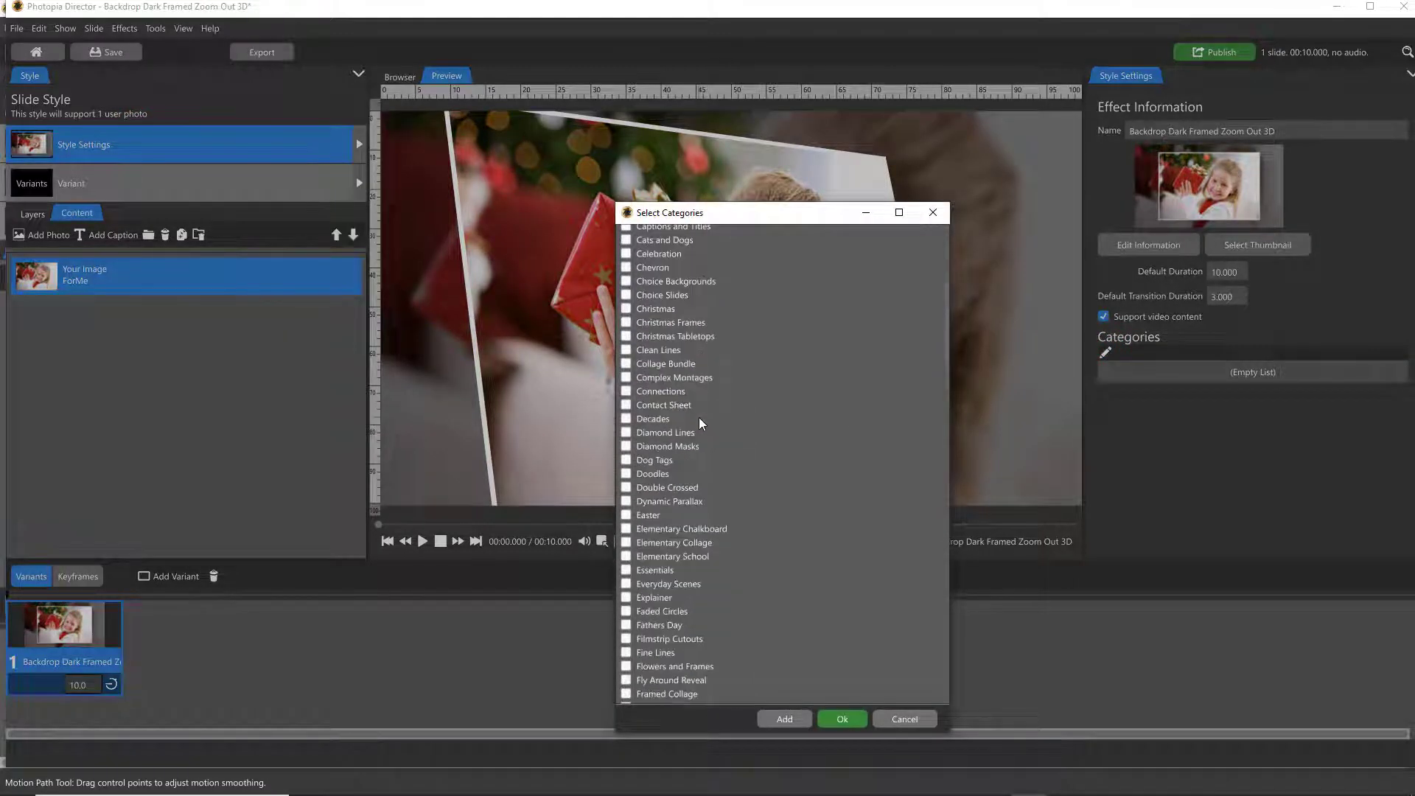
scroll(690, 443, down, 2)
click(625, 503)
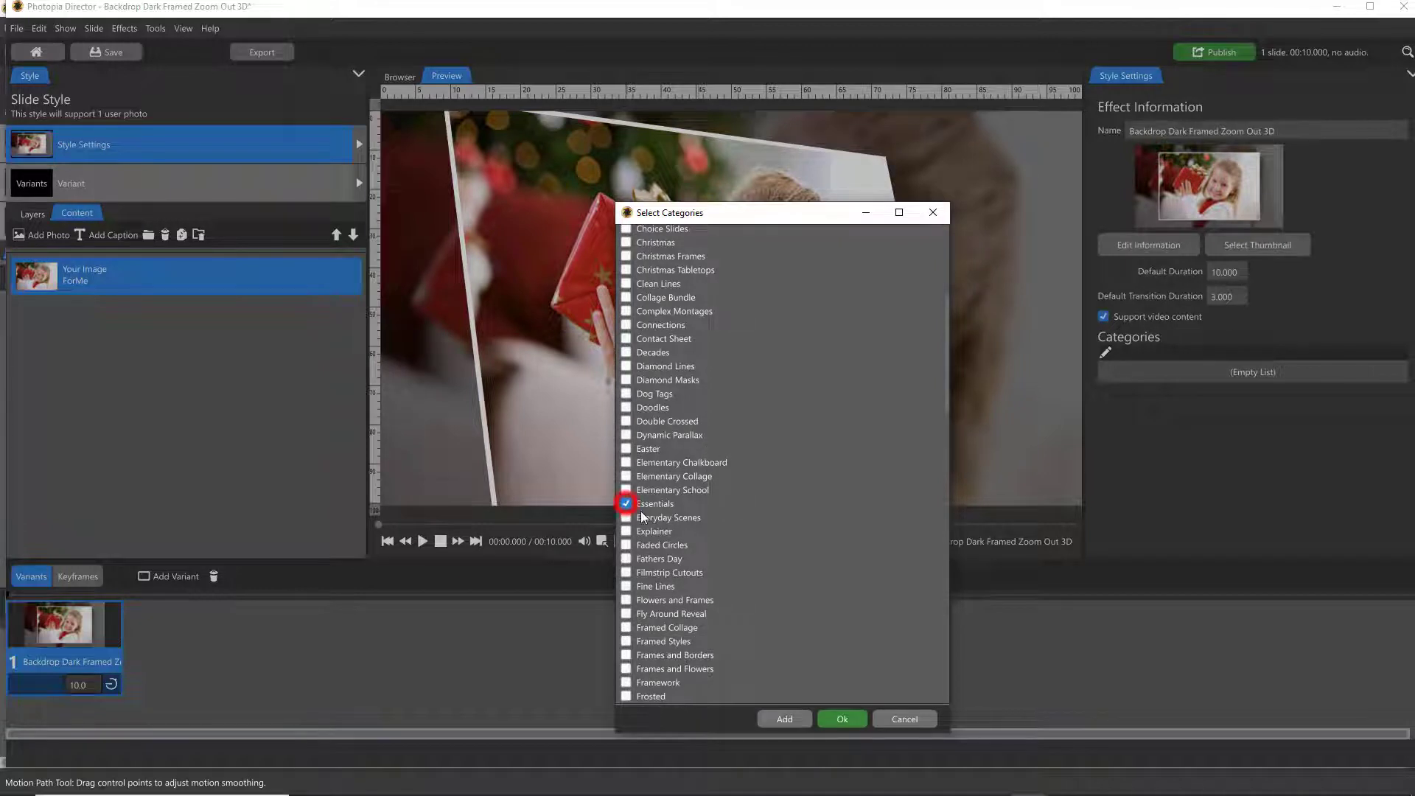
click(843, 720)
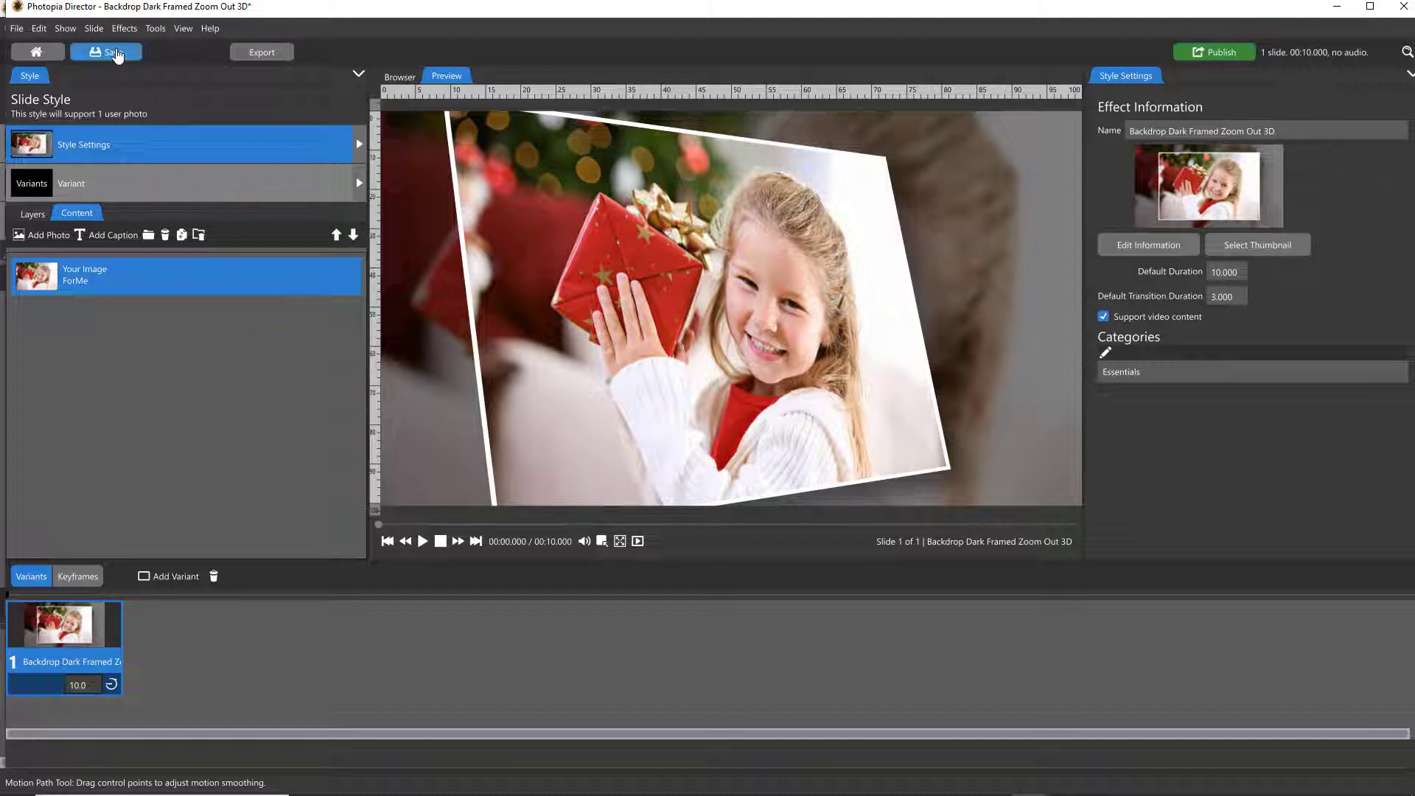
click(115, 53)
click(1402, 9)
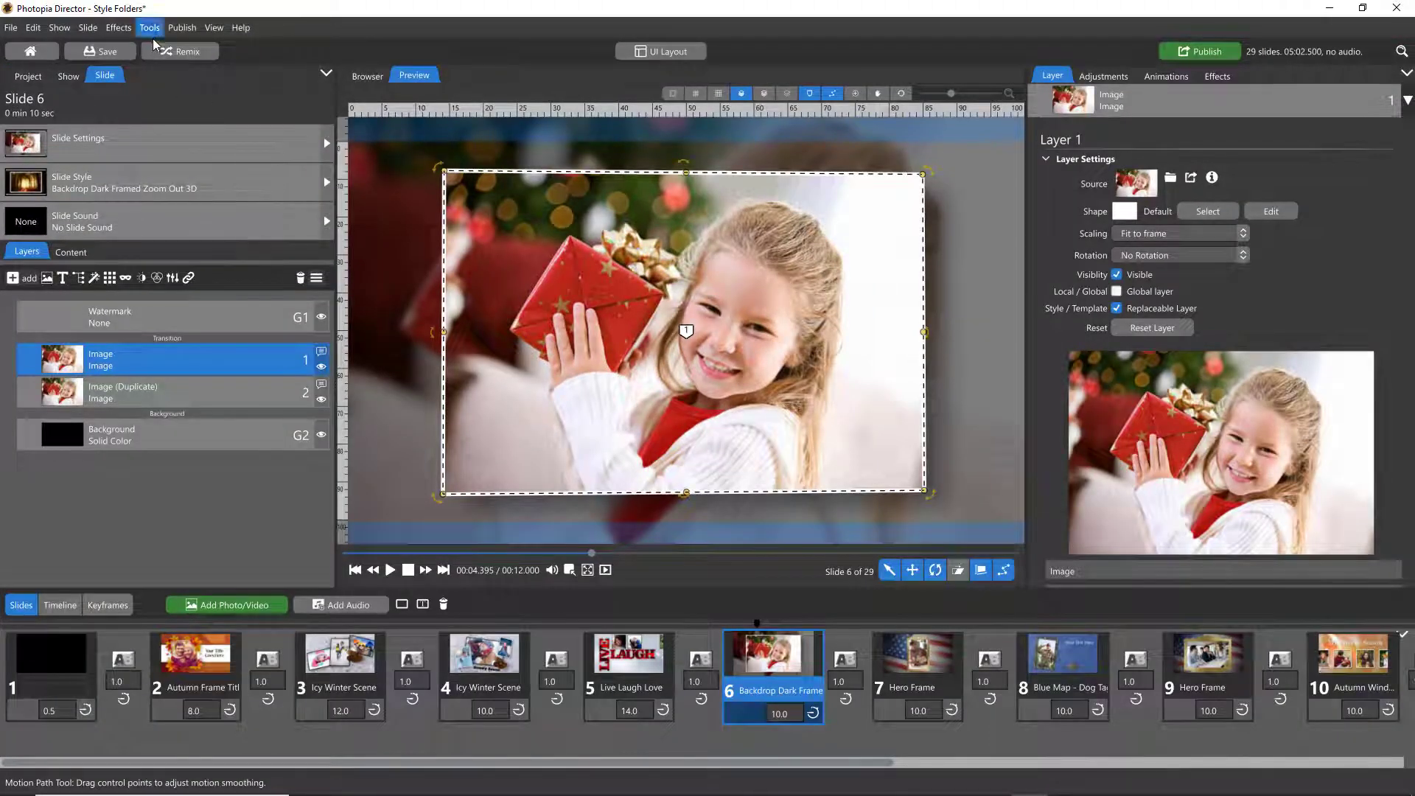
Open the Effects manager's Essentials category and search the slide styles for 'back'
click(119, 37)
click(151, 215)
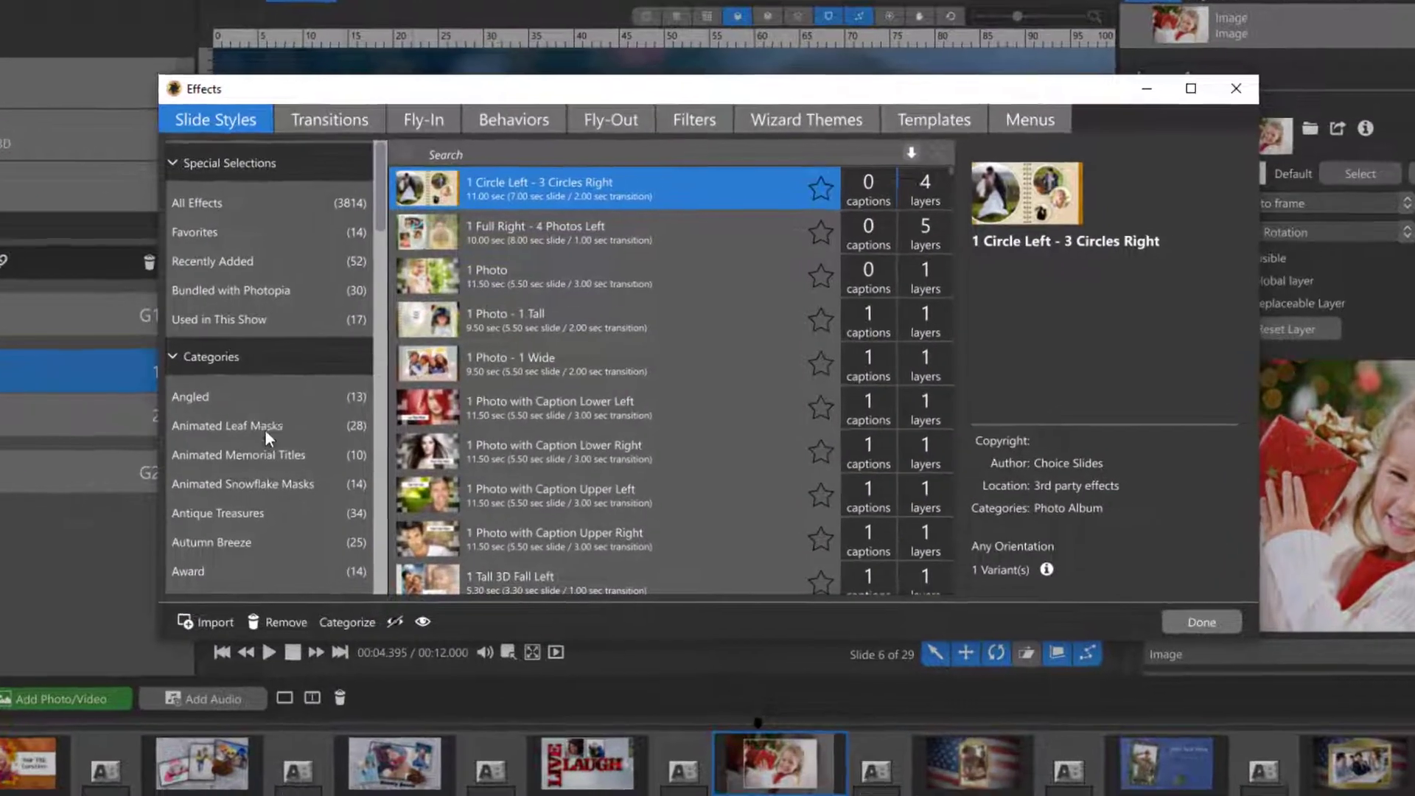
scroll(354, 443, down, 3)
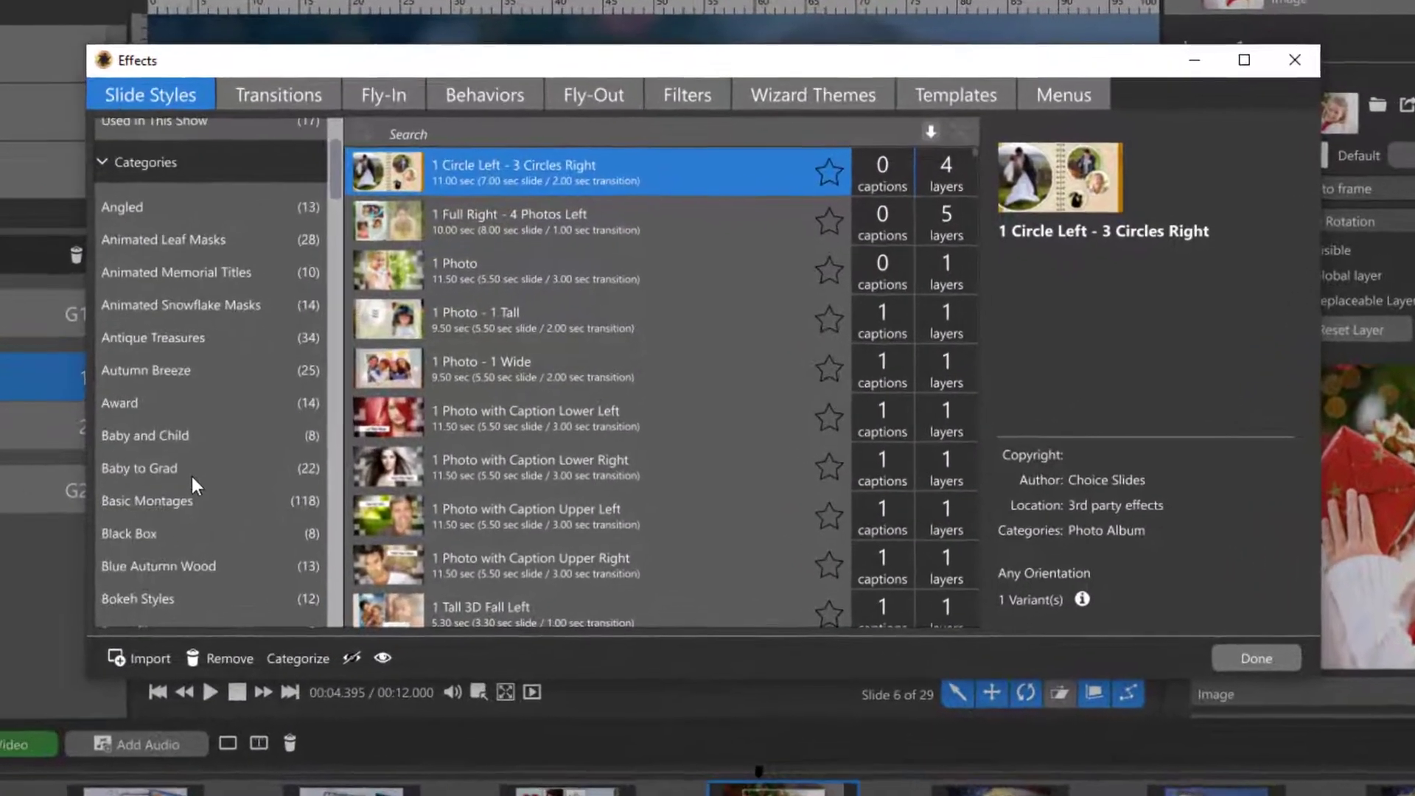
scroll(362, 436, down, 4)
scroll(156, 492, down, 2)
scroll(146, 494, down, 4)
scroll(146, 494, down, 2)
click(146, 498)
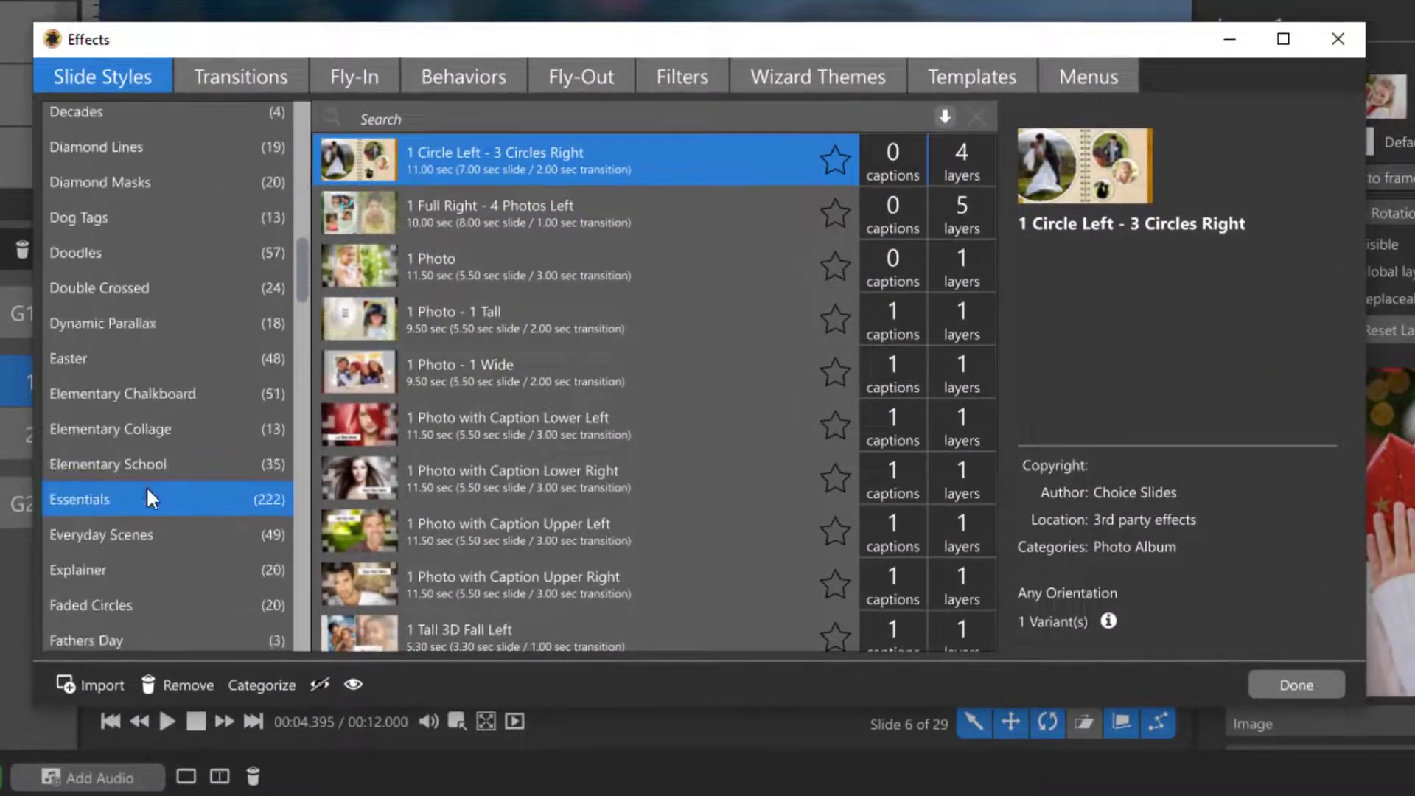
click(518, 117)
text(b)
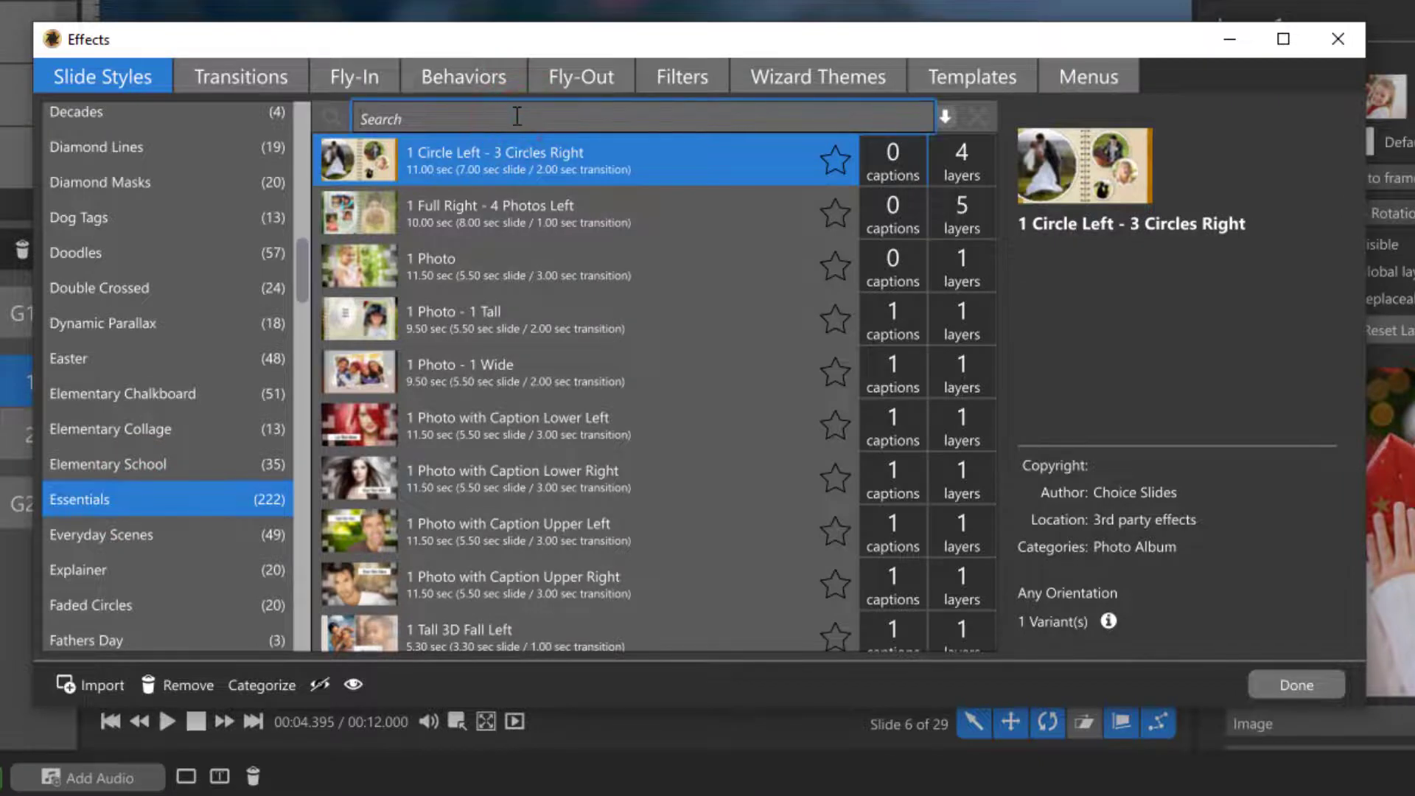
text(ack)
Compare details of the rebuilt 16-second and original 9-second Zoom Out 3D styles
scroll(650, 334, down, 5)
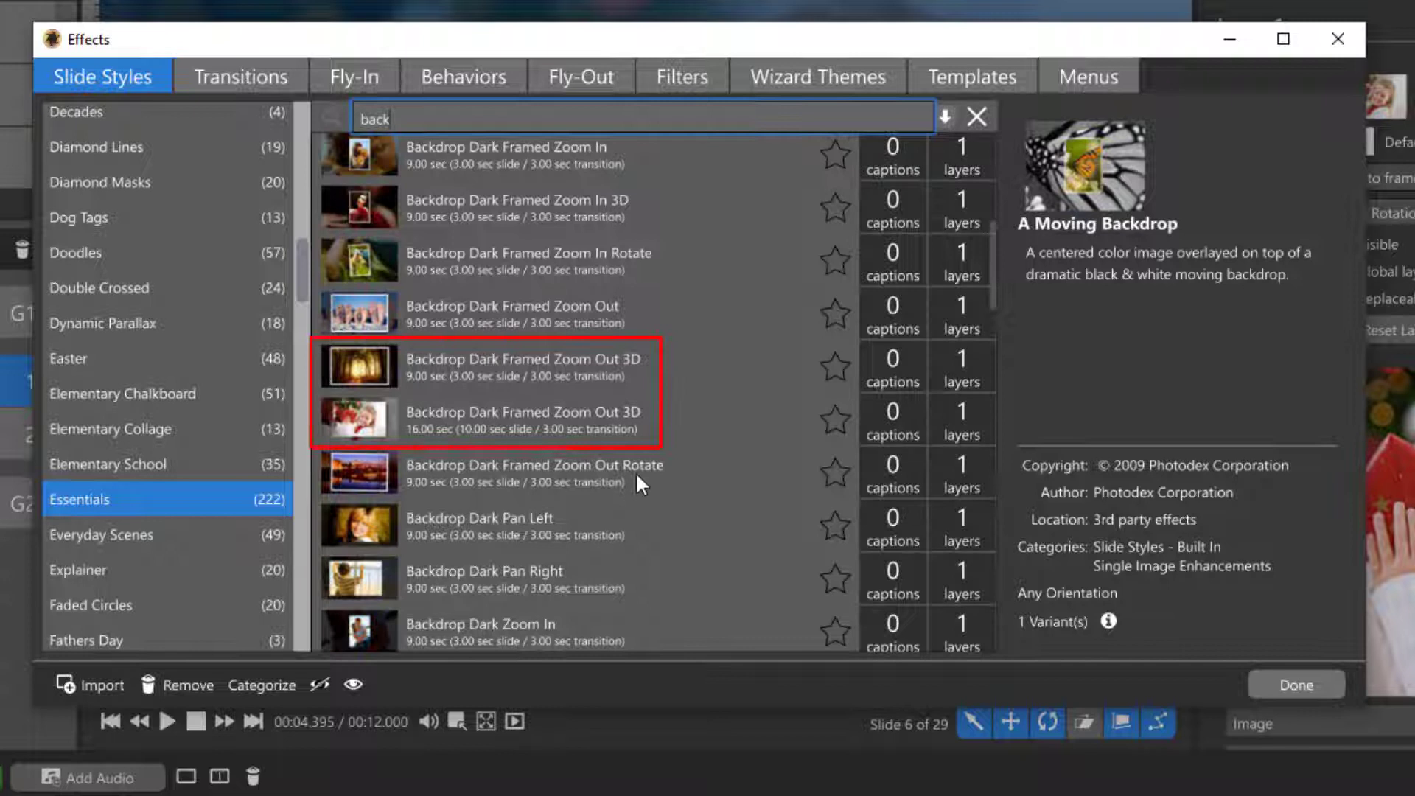
click(364, 428)
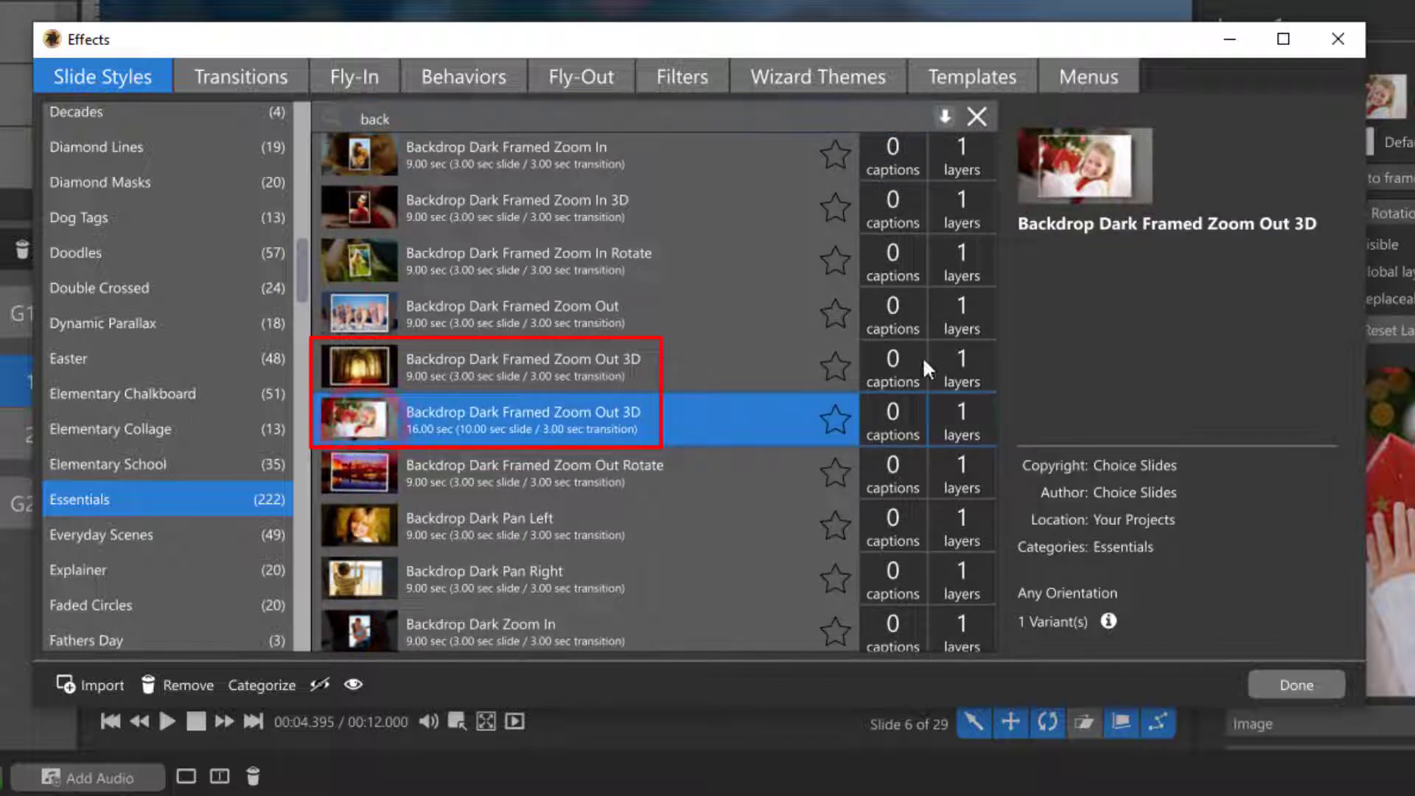
click(465, 356)
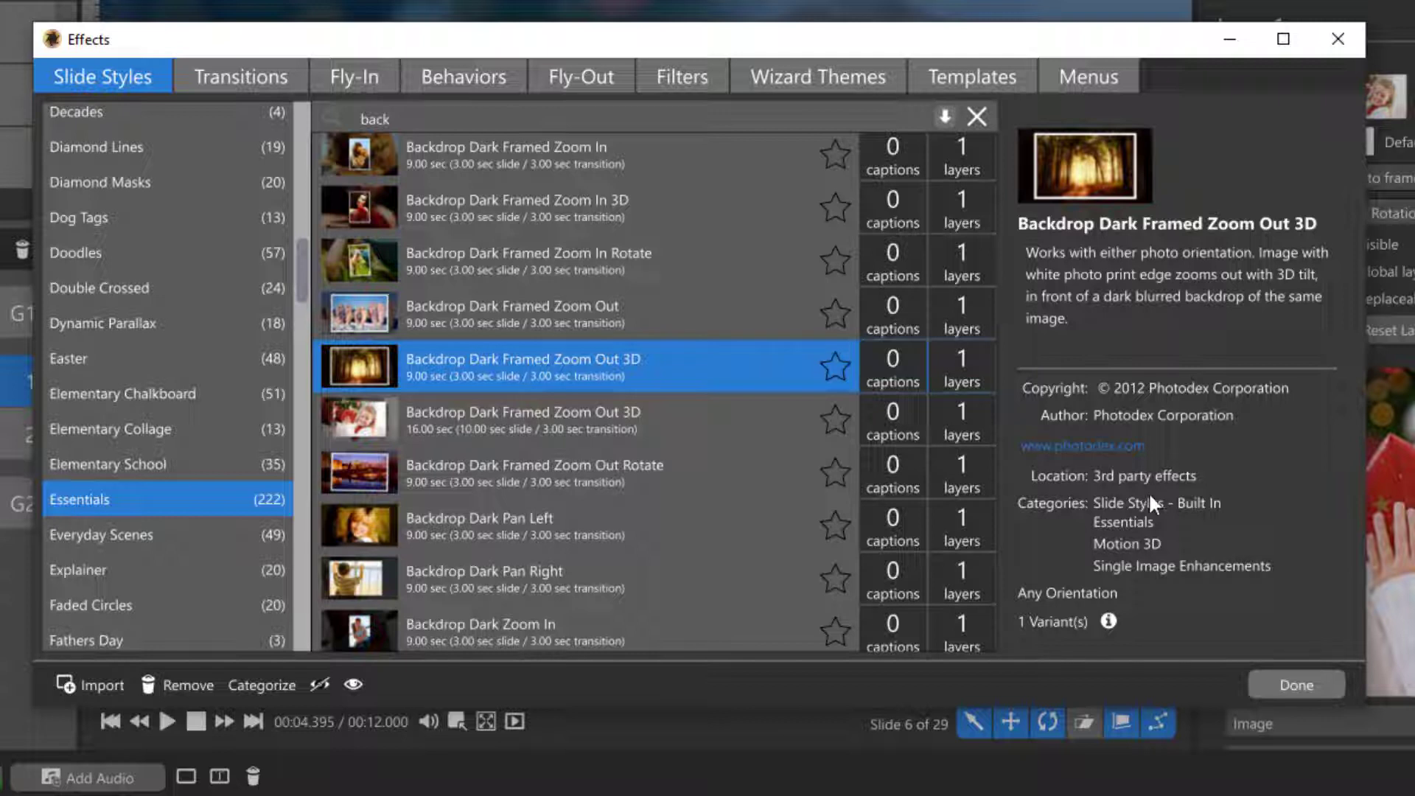
click(580, 432)
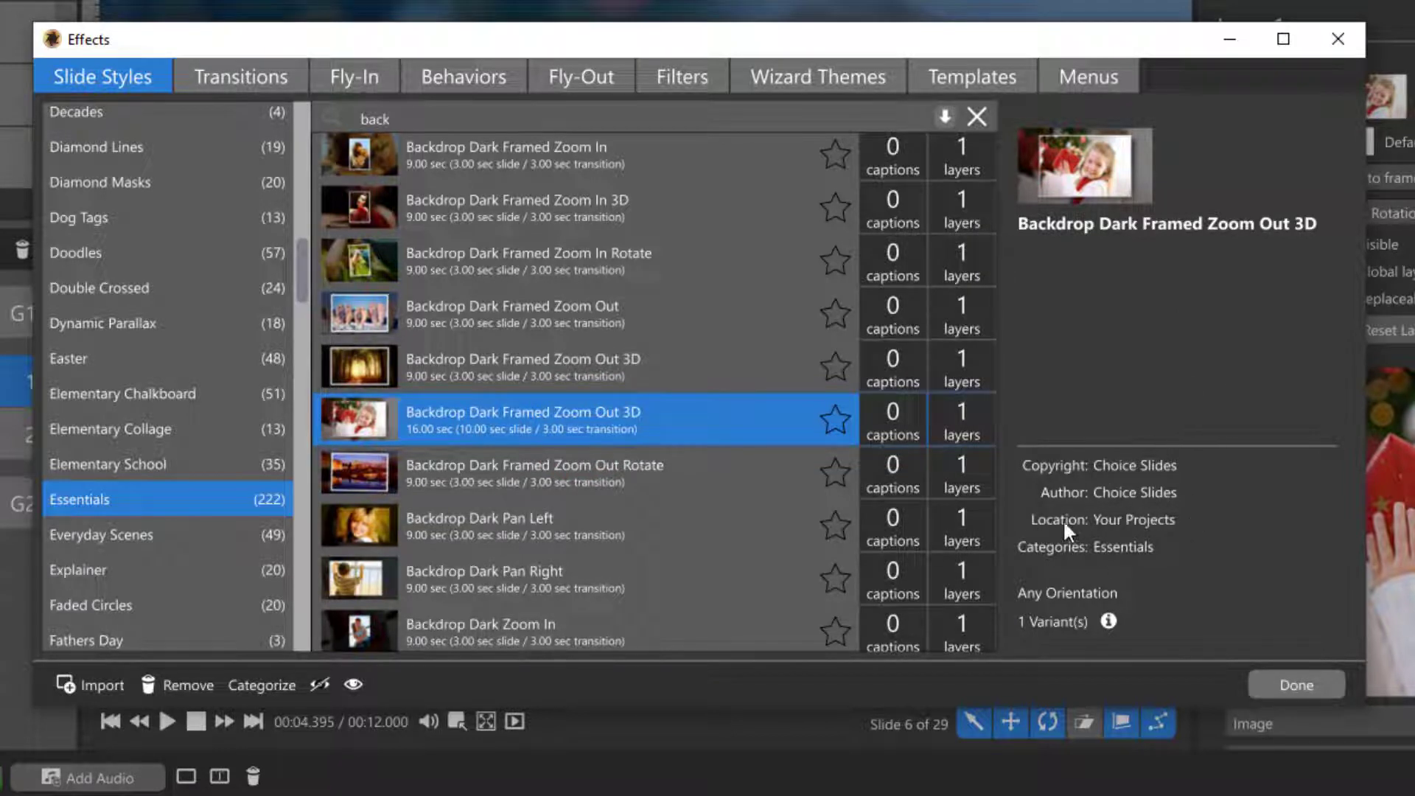
click(582, 389)
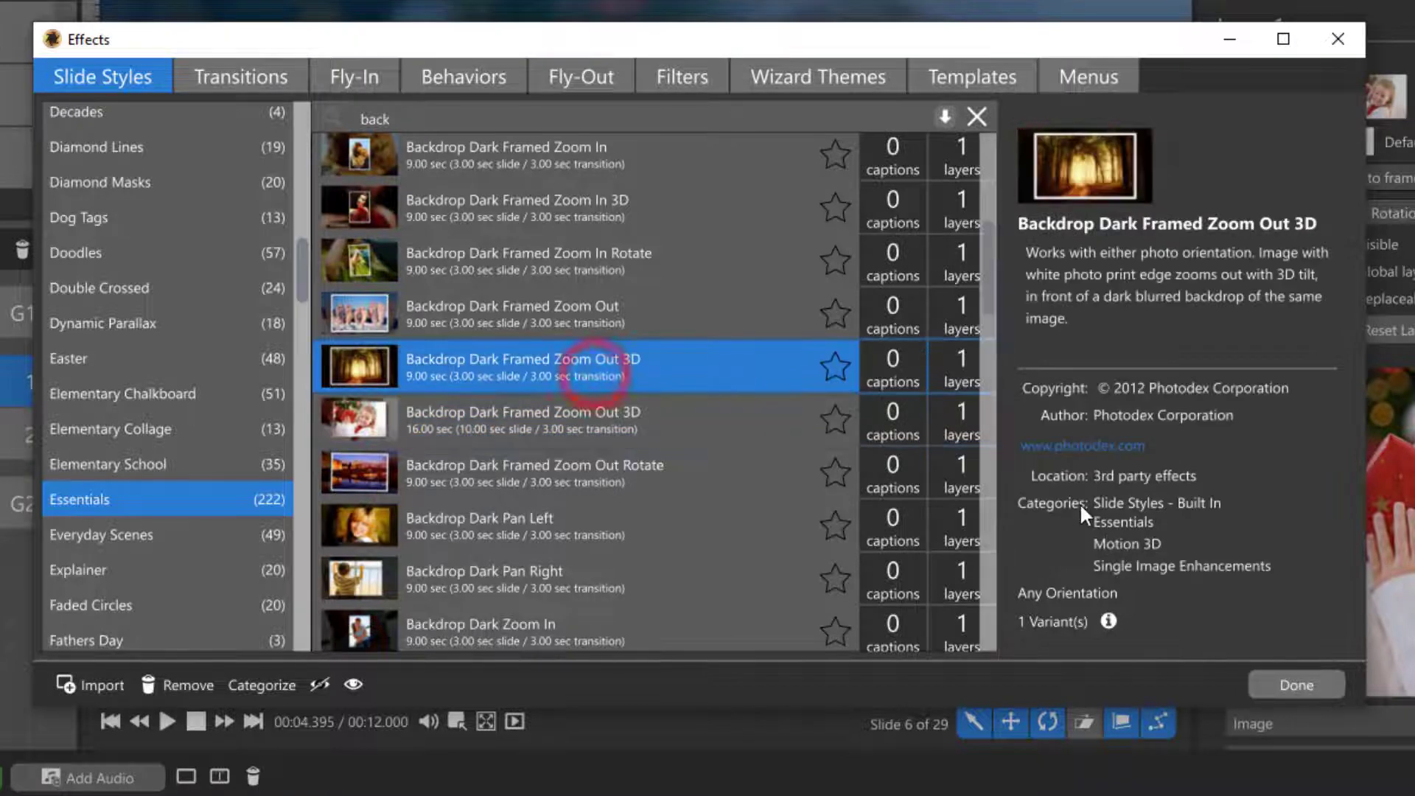
click(493, 413)
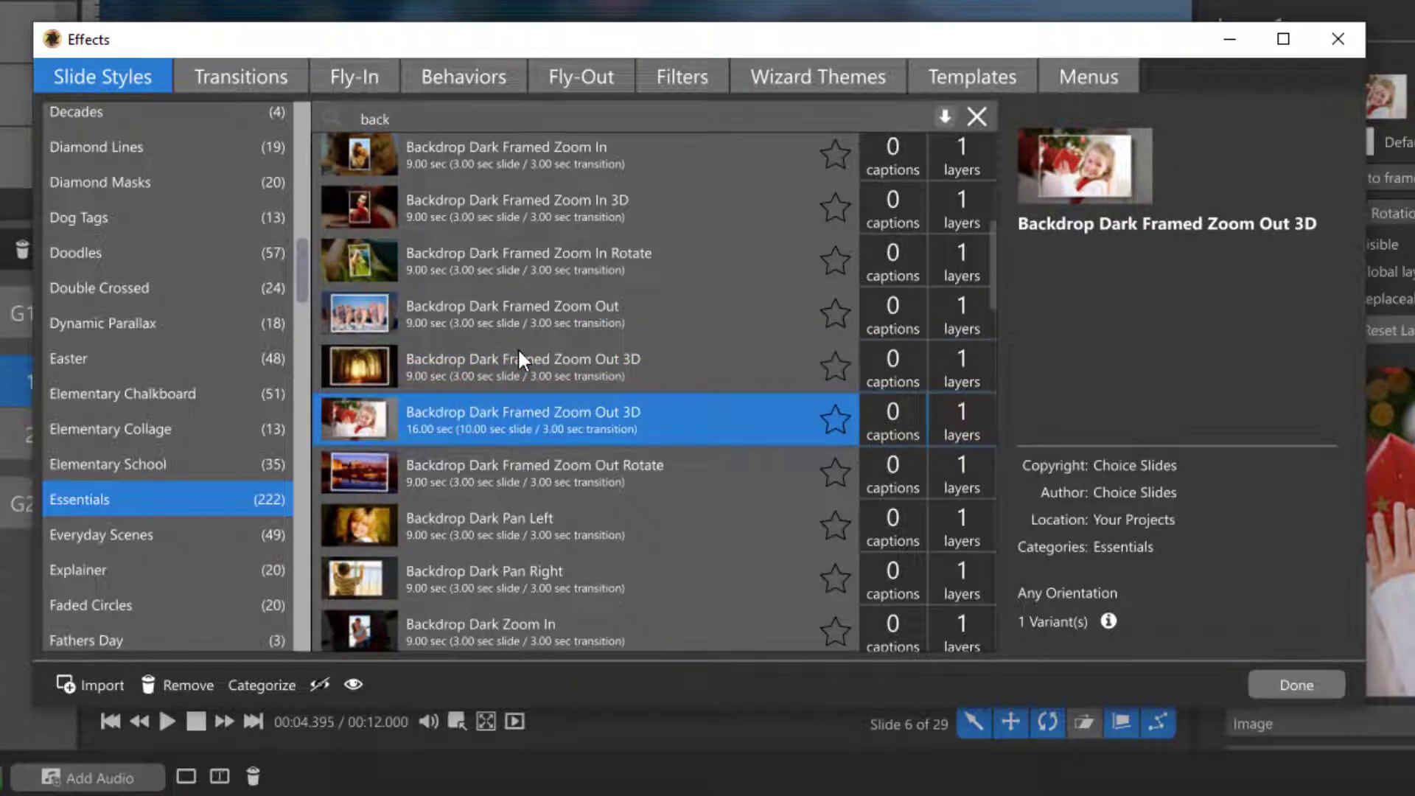
click(504, 366)
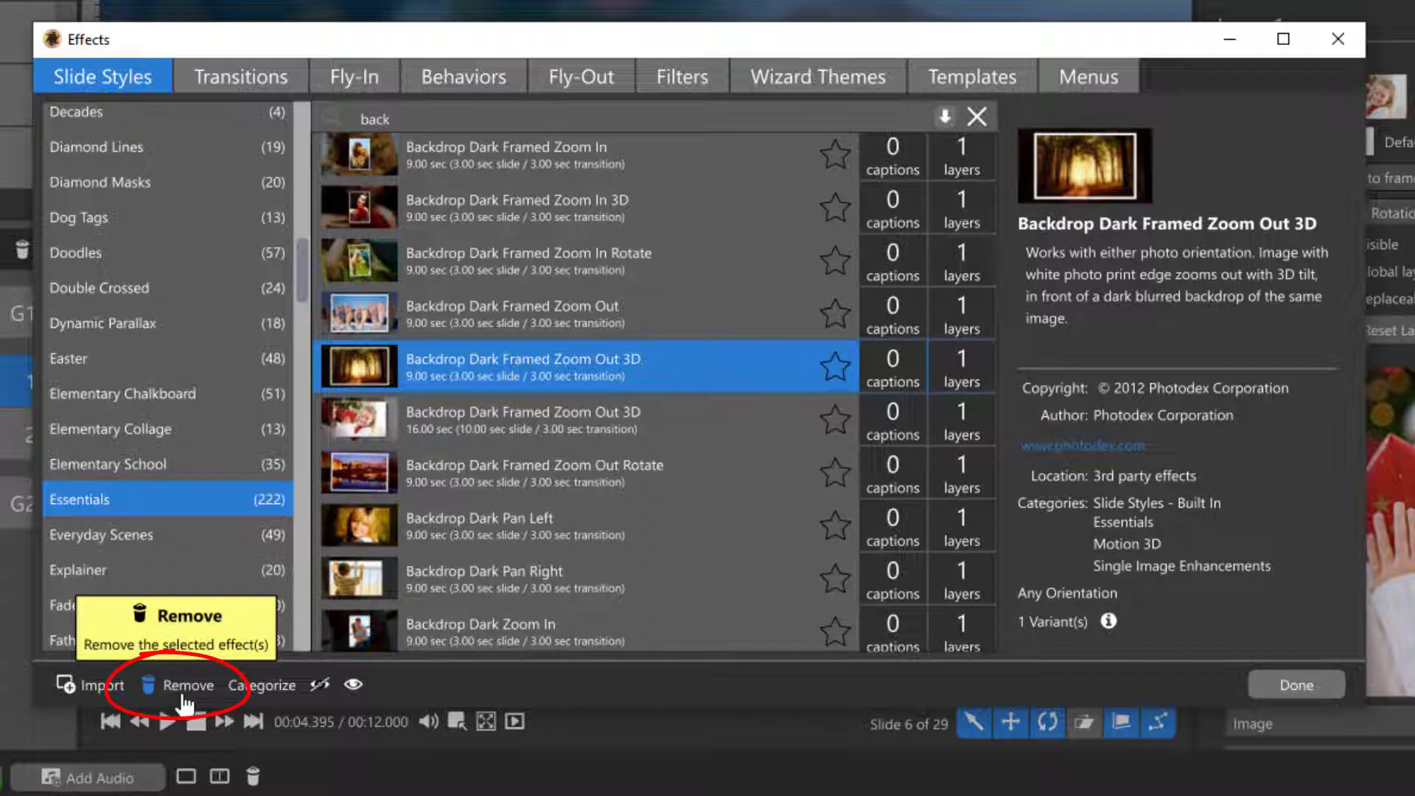
Select the 16.00 sec Backdrop Dark Framed Zoom Out 3D style to show its Essentials, Your Projects details
click(533, 411)
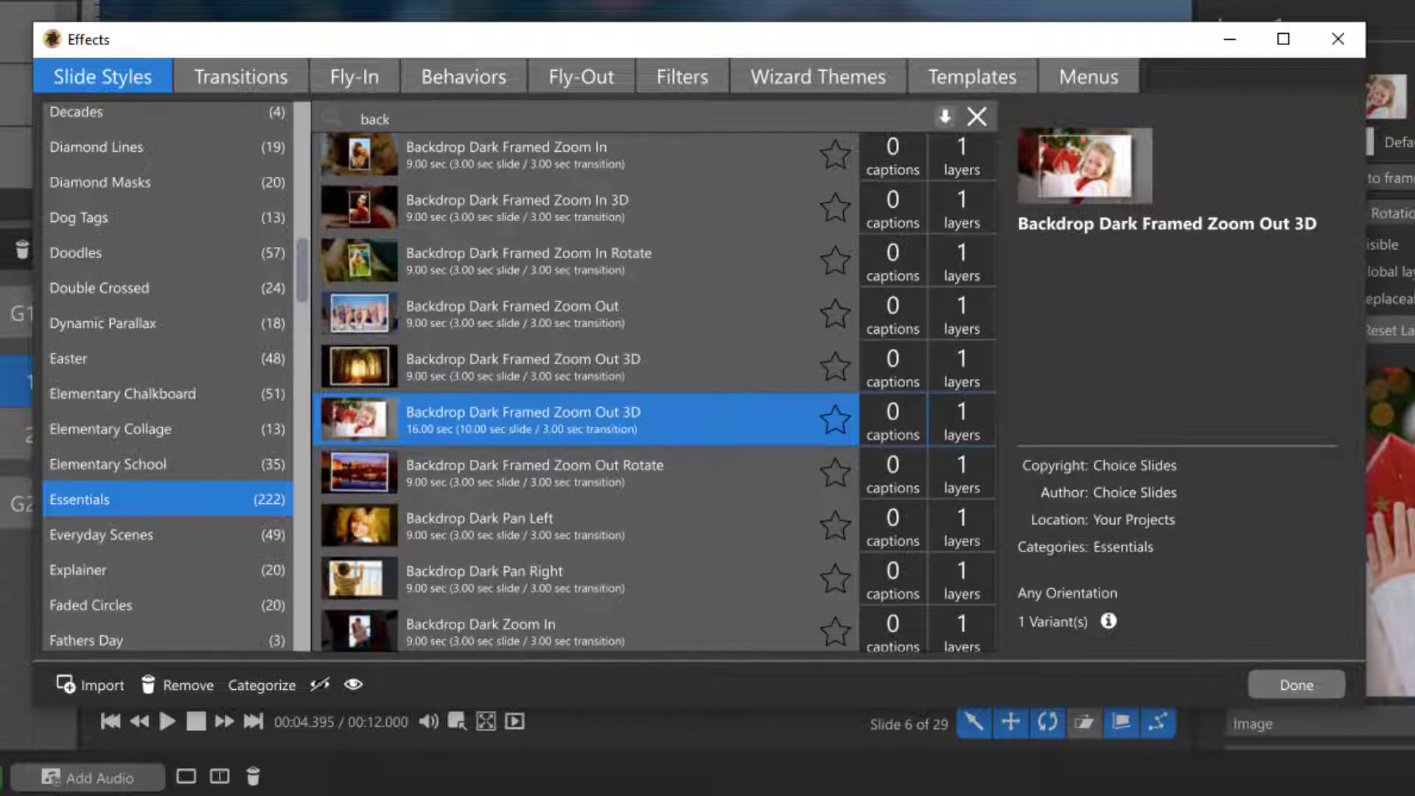
Close the Effects manager, returning to slide 6 with the Zoom Out 3D style
click(1289, 681)
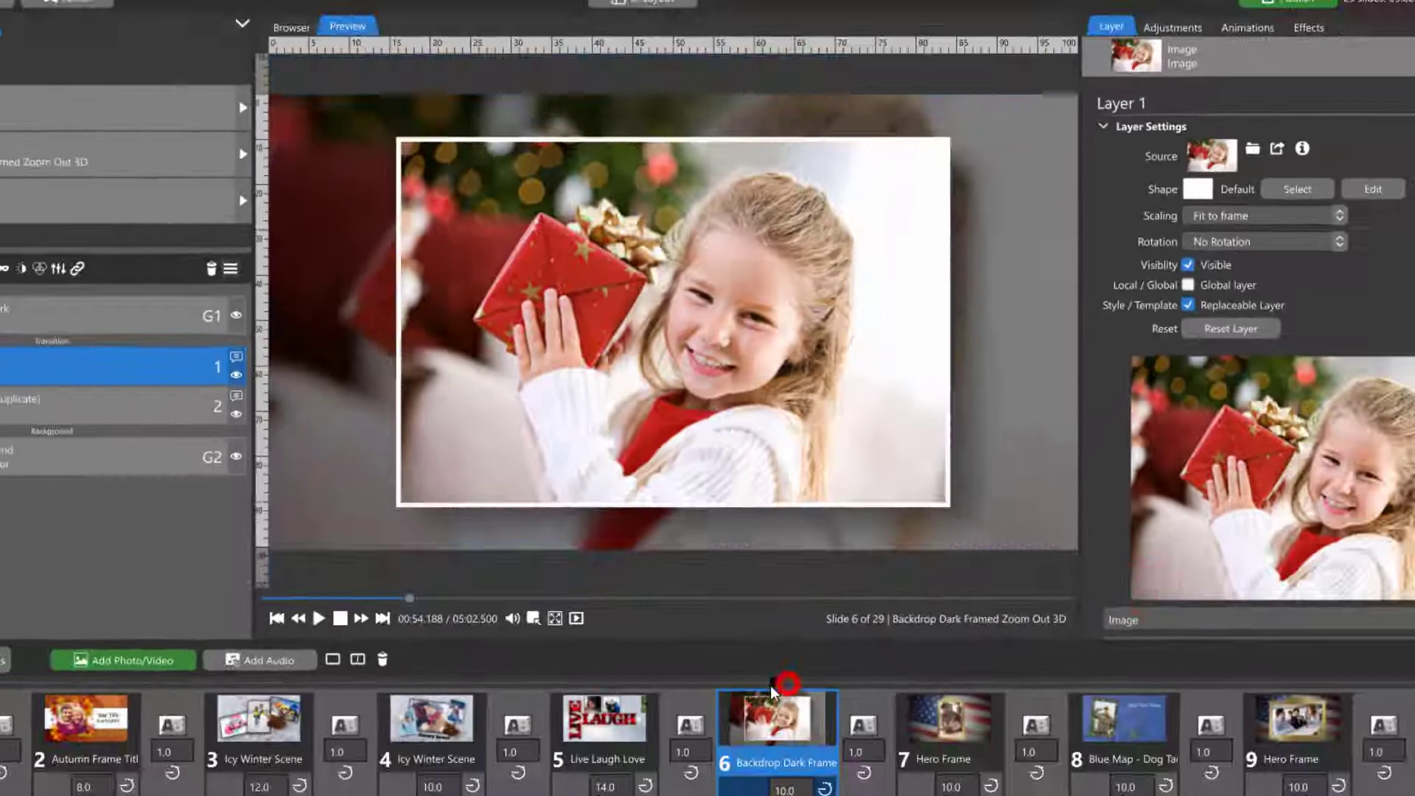